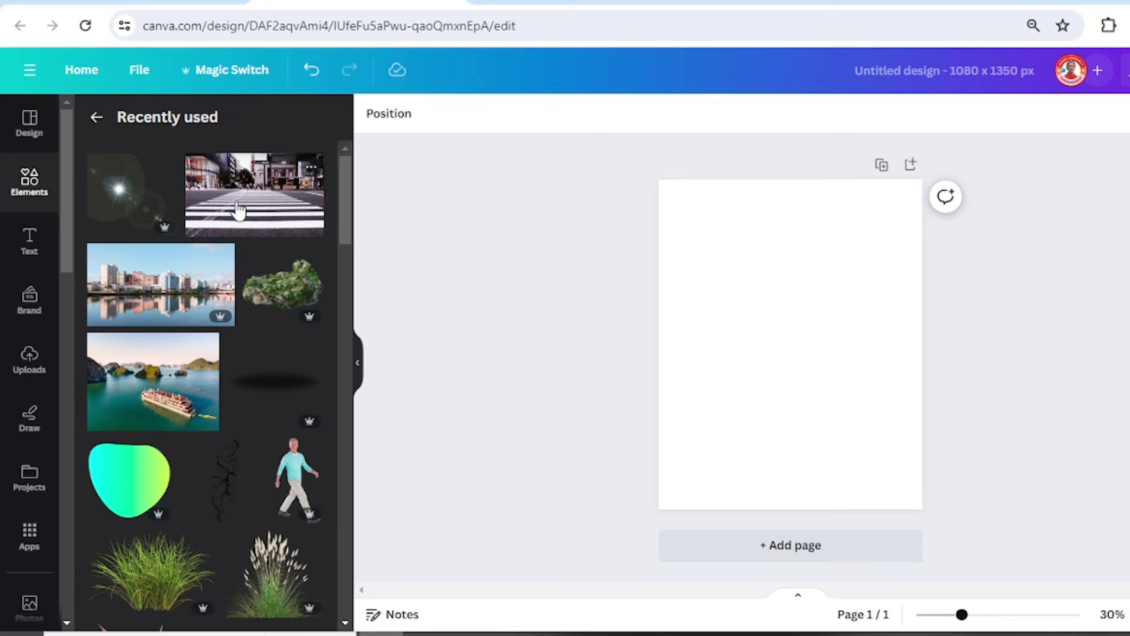
# - Insert the "Pedestrian Crossing in the Street" photo and crop away its upper part so only the road remains
pyautogui.click(310, 164)
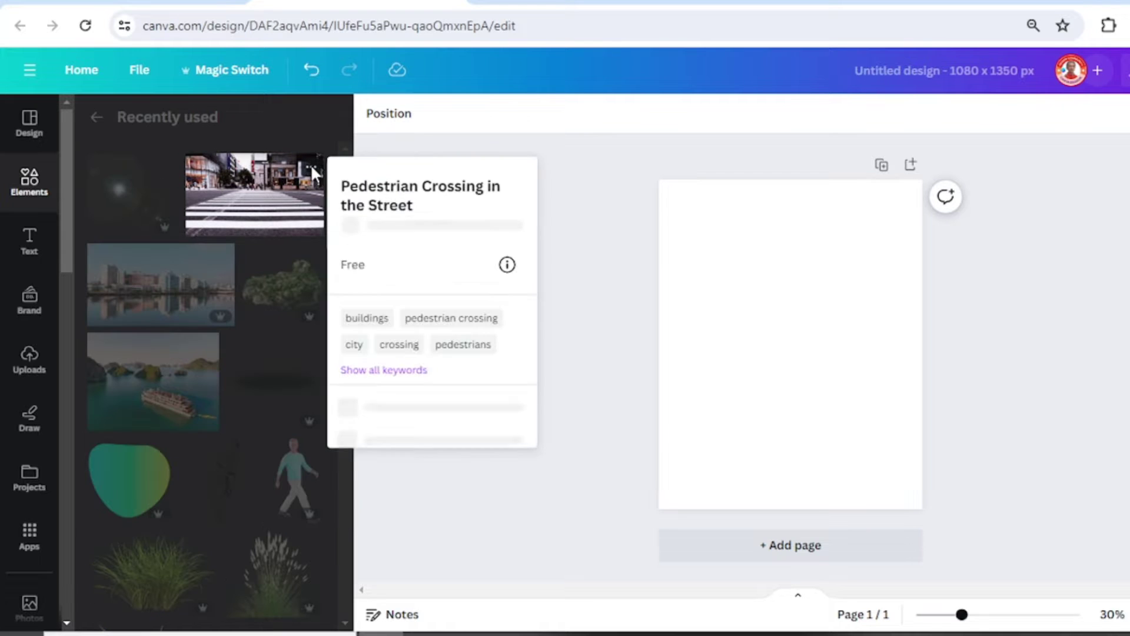
pyautogui.click(262, 207)
pyautogui.click(262, 207)
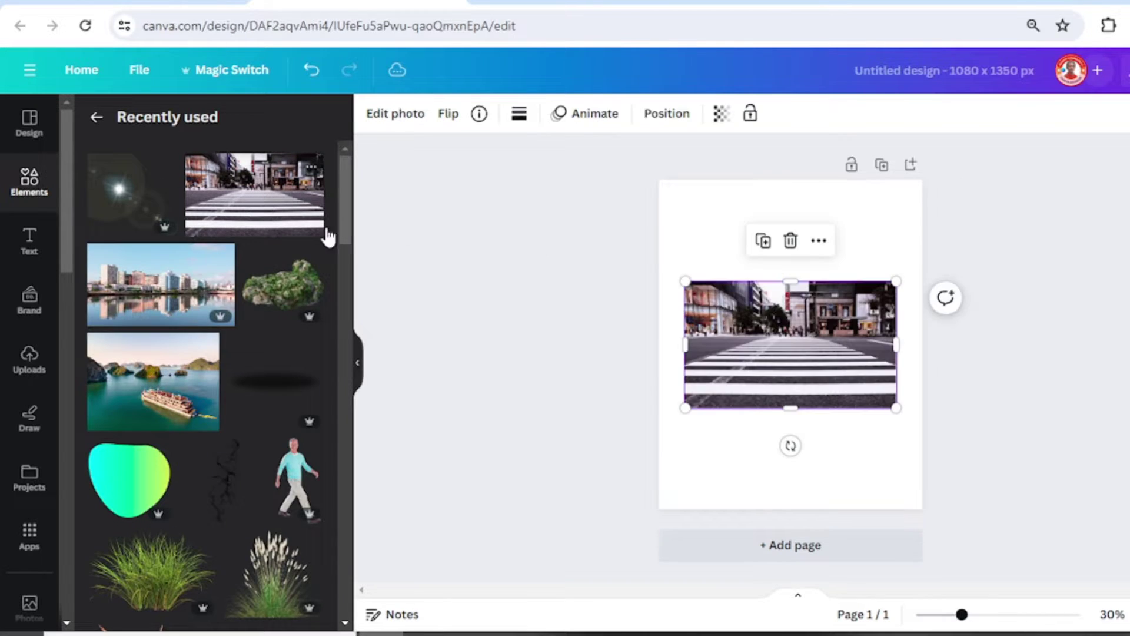
pyautogui.moveTo(805, 287); pyautogui.dragTo(810, 337)
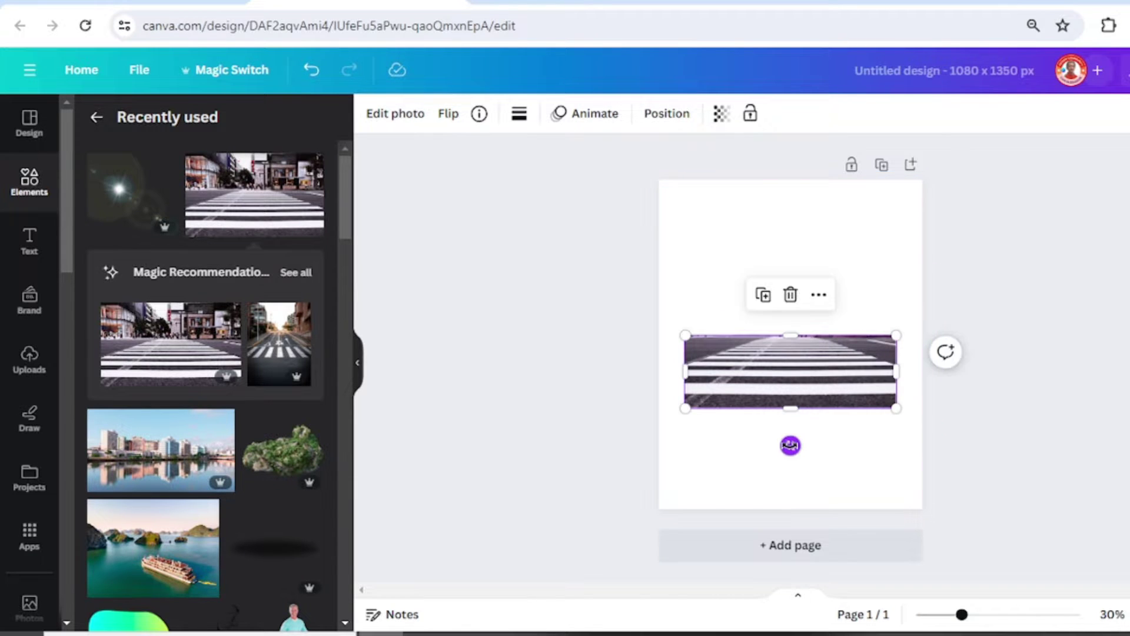
# - Rotate the crosswalk photo clockwise and enlarge it so it slopes down across the page's lower-left corner
pyautogui.moveTo(790, 444); pyautogui.dragTo(744, 427)
pyautogui.moveTo(825, 409); pyautogui.dragTo(652, 509)
pyautogui.moveTo(619, 367); pyautogui.dragTo(602, 356)
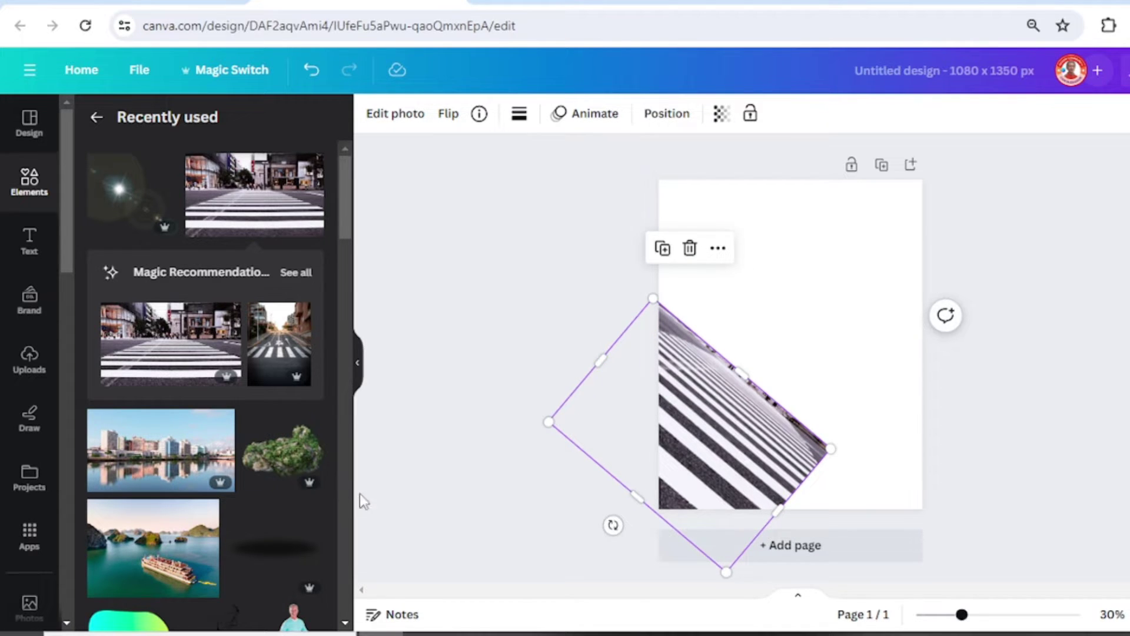
# - Insert the "My home town reflected on the river" photo and rotate it clockwise to match the crosswalk's slope
pyautogui.click(221, 423)
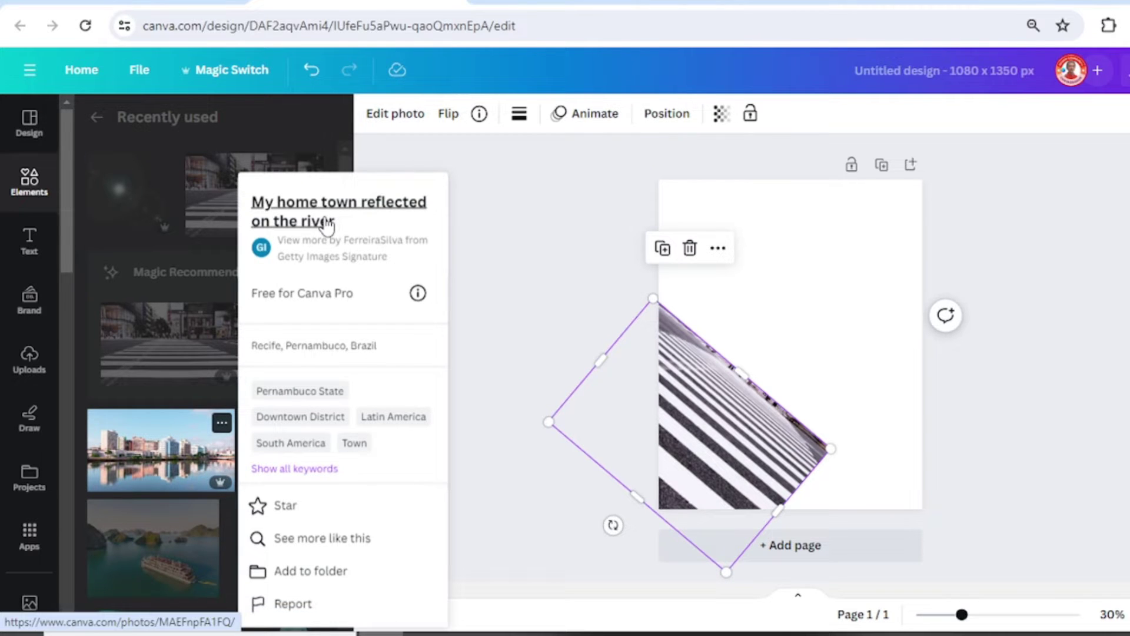
pyautogui.click(159, 461)
pyautogui.click(159, 461)
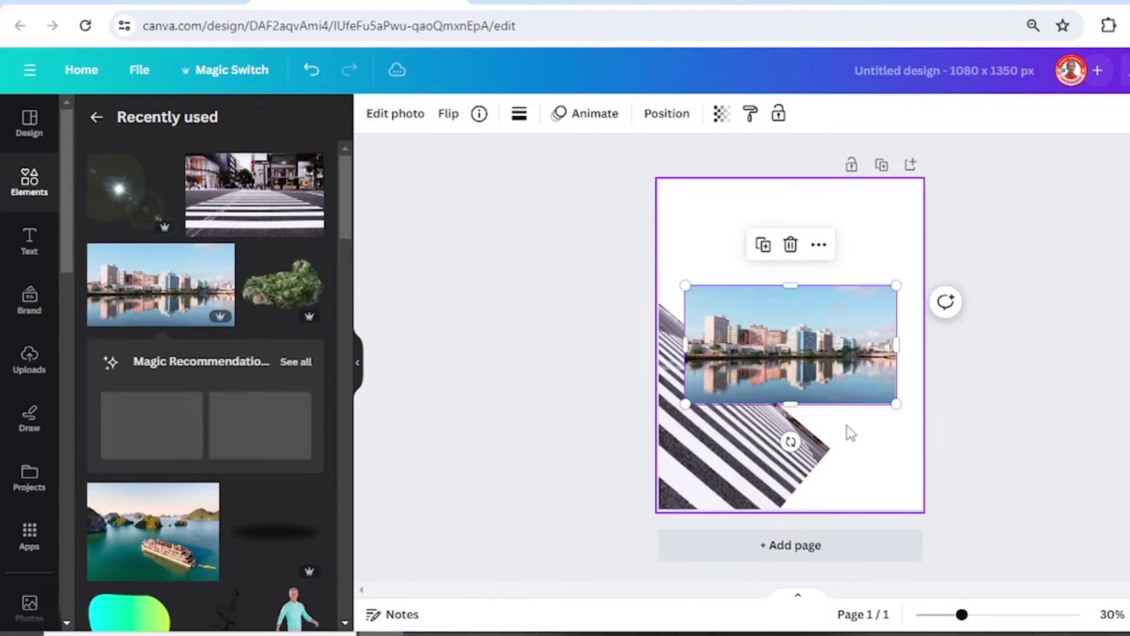
pyautogui.moveTo(789, 441); pyautogui.dragTo(729, 418)
# - Send the city photo behind the crosswalk and align its skyline along the crosswalk's upper edge
pyautogui.rightClick(805, 384)
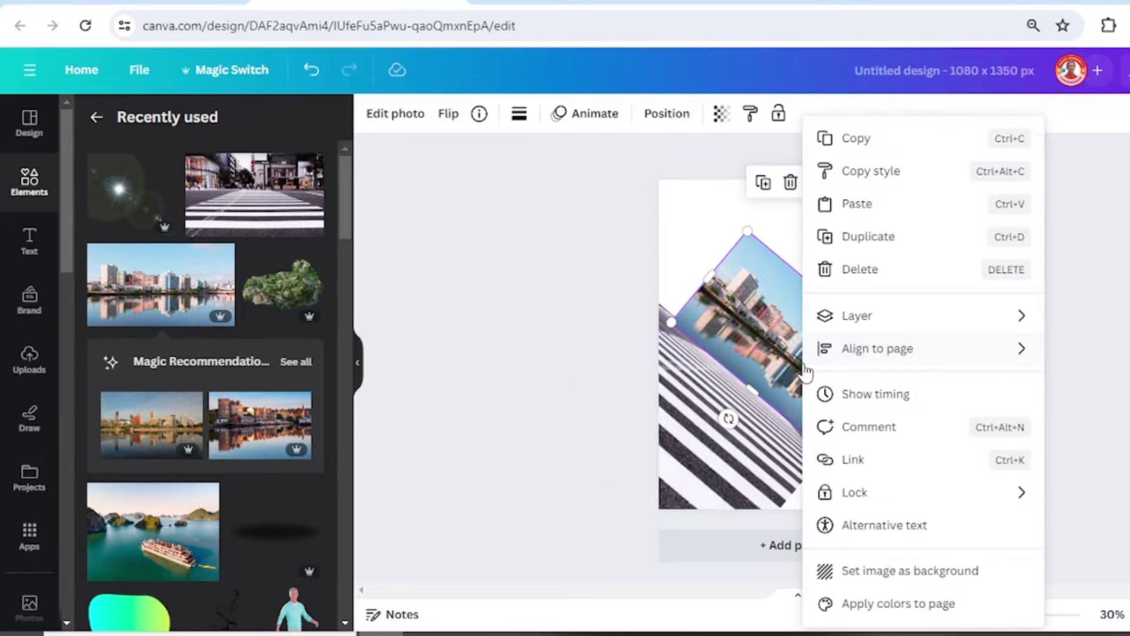
pyautogui.moveTo(888, 322)
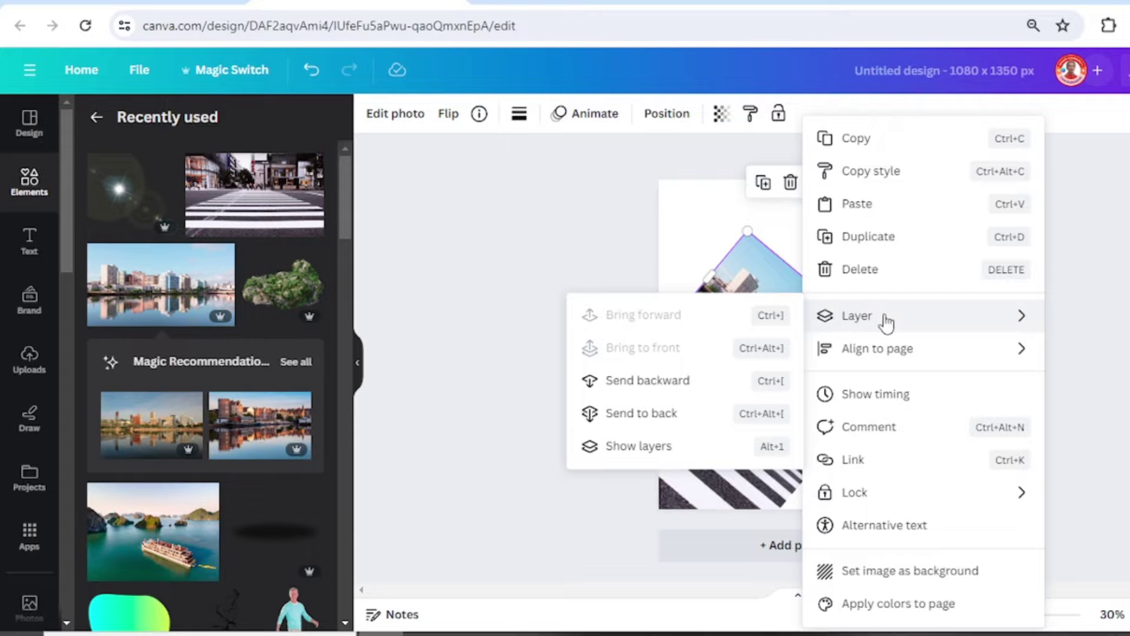
pyautogui.click(656, 382)
pyautogui.moveTo(822, 328); pyautogui.dragTo(793, 341)
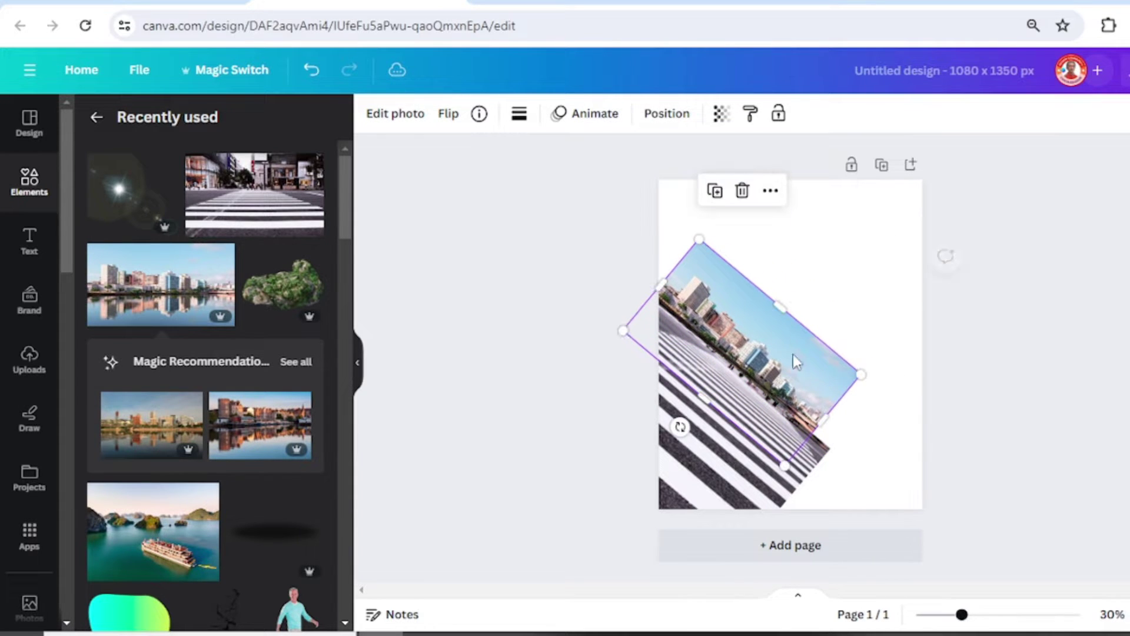
pyautogui.moveTo(679, 428); pyautogui.dragTo(674, 434)
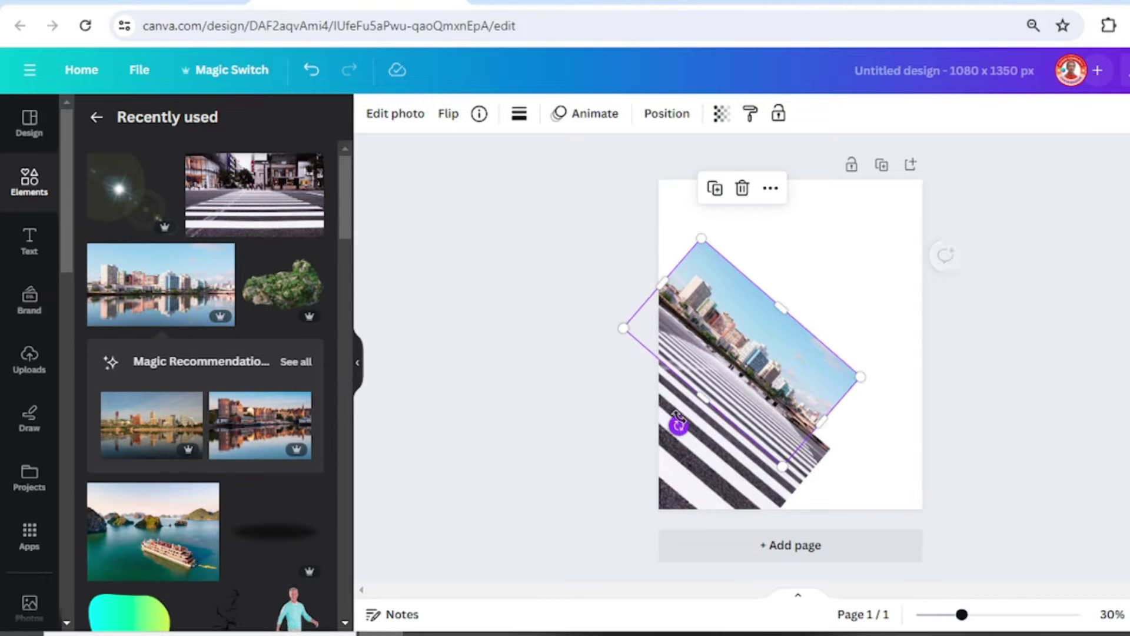
# - Remove the city photo's background and enlarge it slightly toward the page's left edge
pyautogui.click(396, 114)
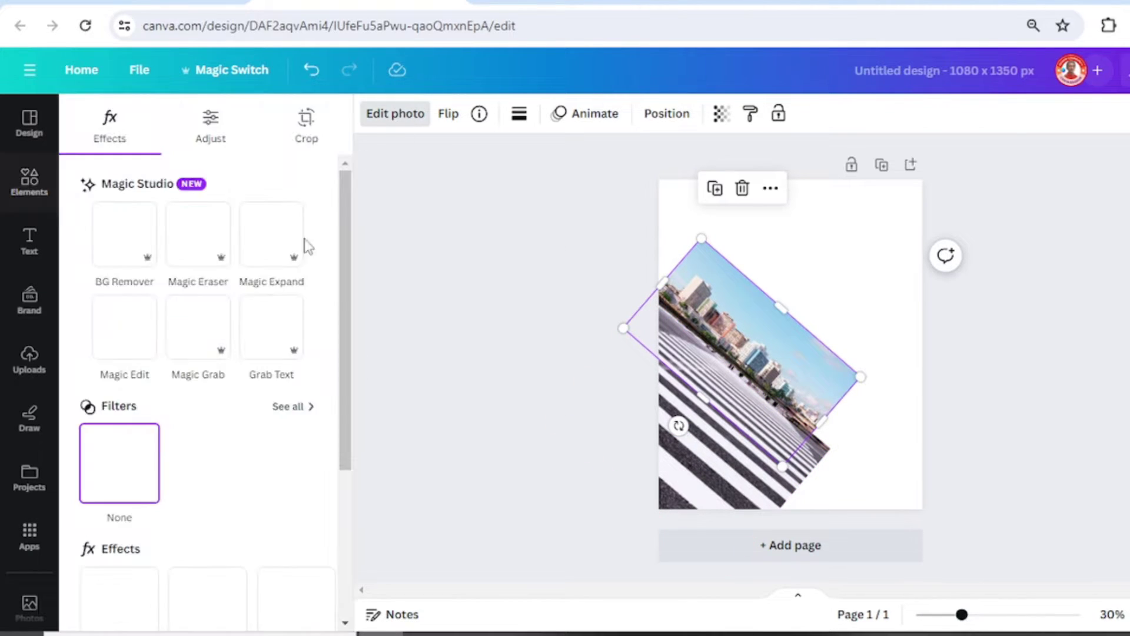
pyautogui.click(124, 252)
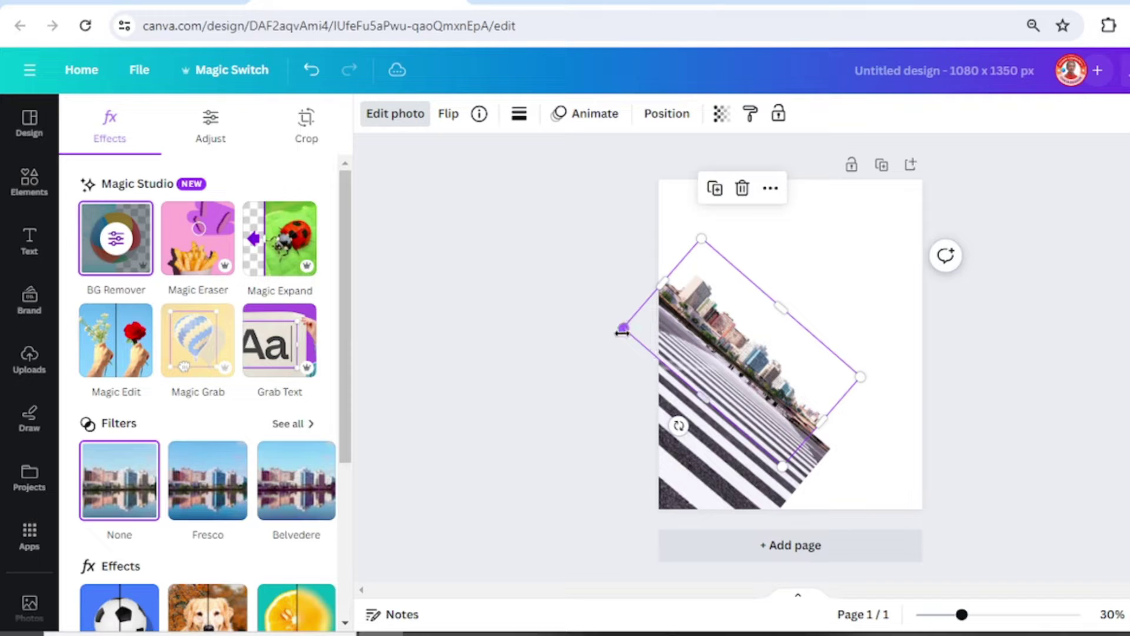
pyautogui.moveTo(623, 333); pyautogui.dragTo(599, 331)
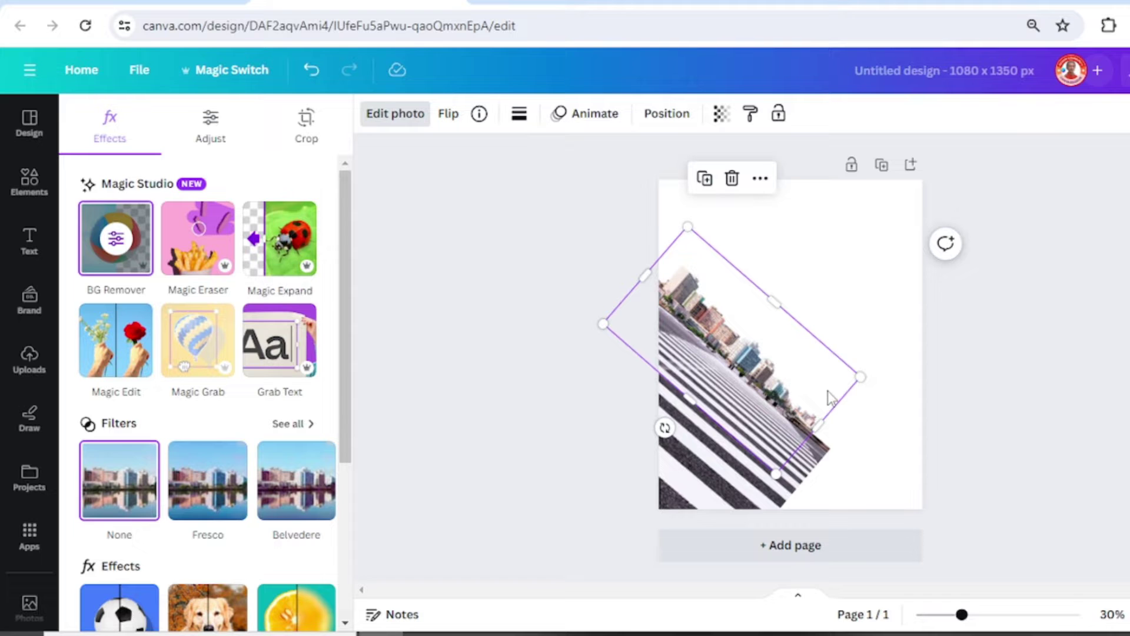
pyautogui.moveTo(665, 428); pyautogui.dragTo(650, 302)
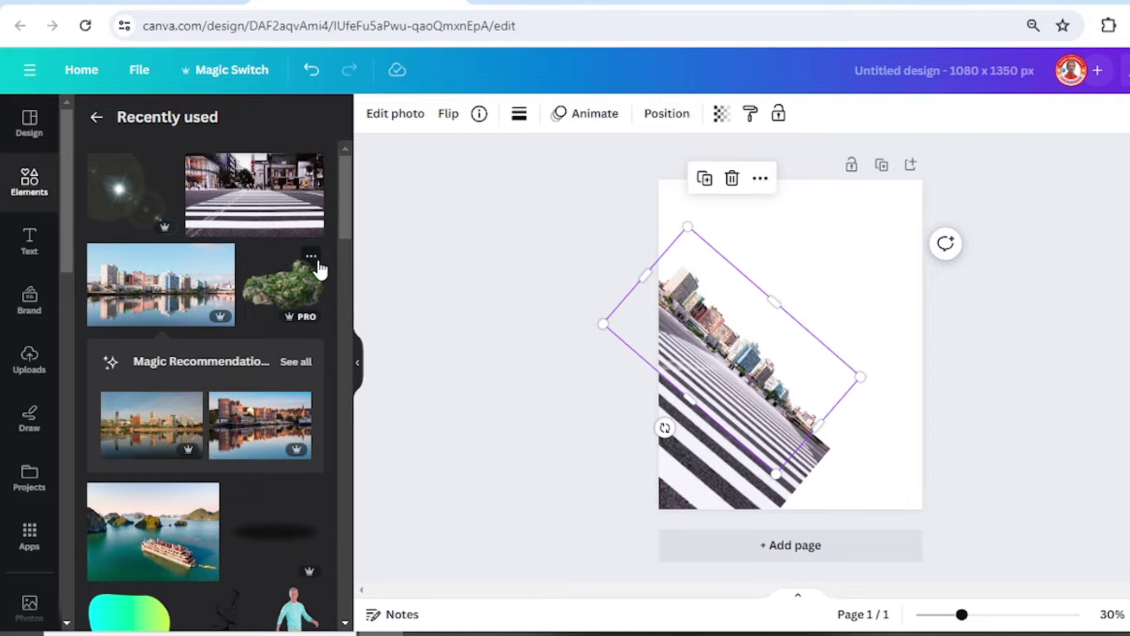
# - Insert the "3d render stones with plants and mosses" graphic and place two copies in the page's lower-right corner
pyautogui.click(311, 257)
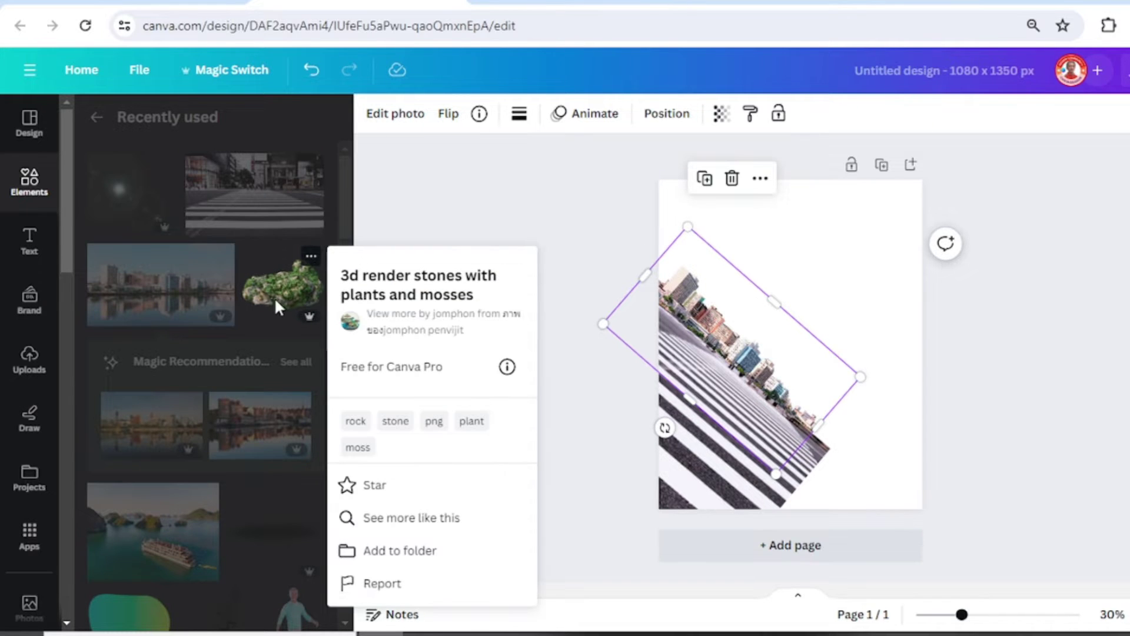
pyautogui.click(278, 302)
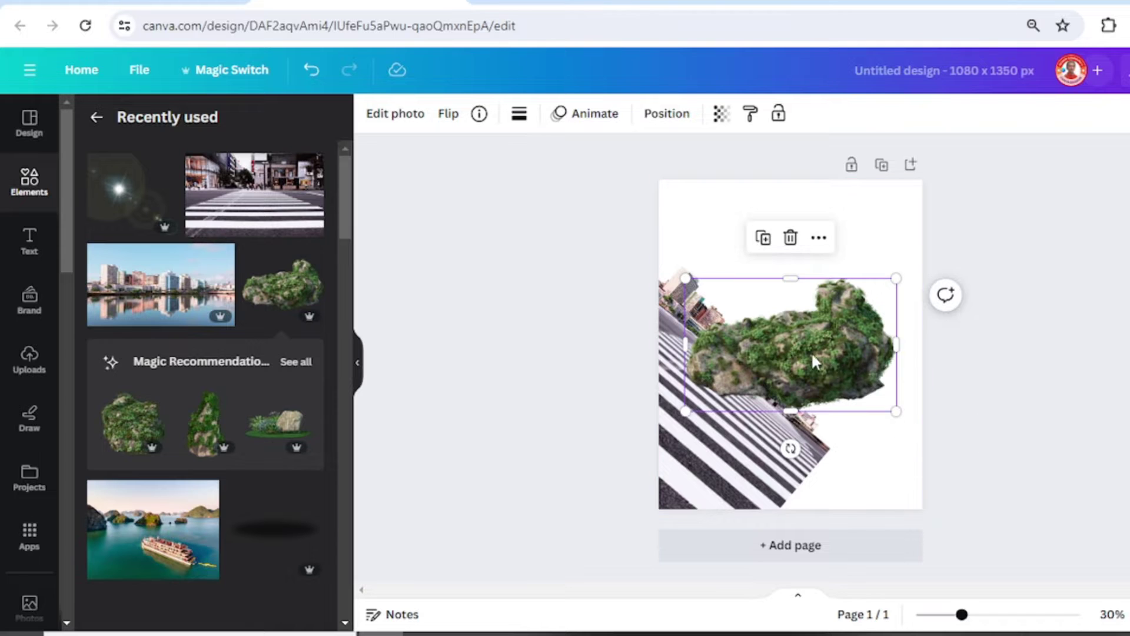
pyautogui.moveTo(813, 359); pyautogui.dragTo(899, 419)
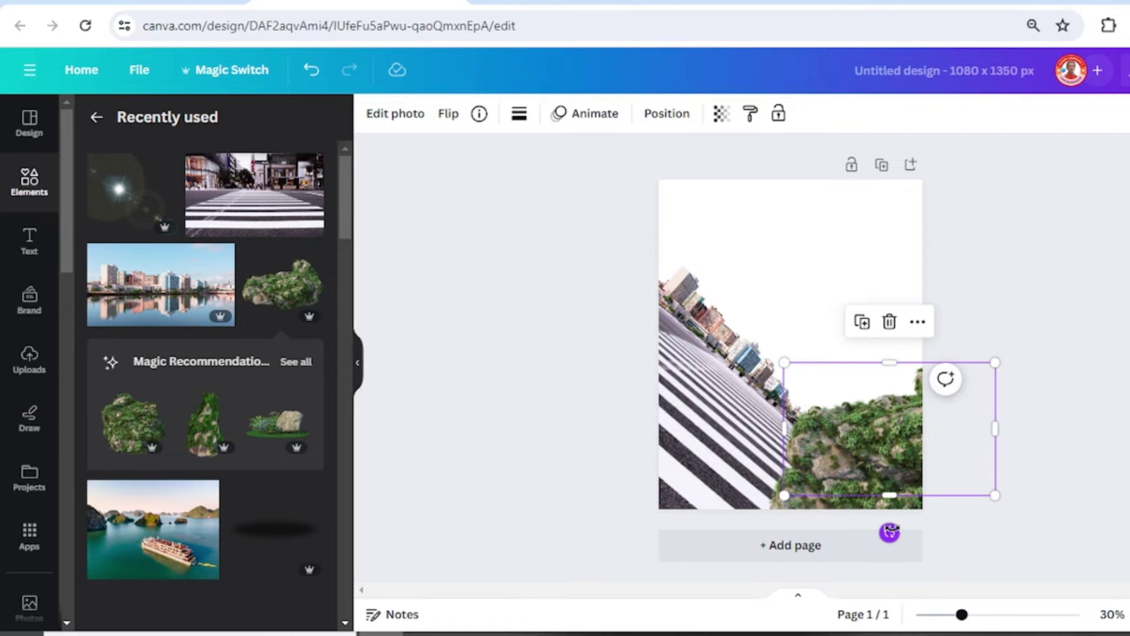
# - Tilt the upper stone copy slightly counterclockwise beside the crosswalk and send it backward one layer
pyautogui.moveTo(890, 532); pyautogui.dragTo(901, 530)
pyautogui.moveTo(918, 463); pyautogui.dragTo(905, 445)
pyautogui.rightClick(904, 451)
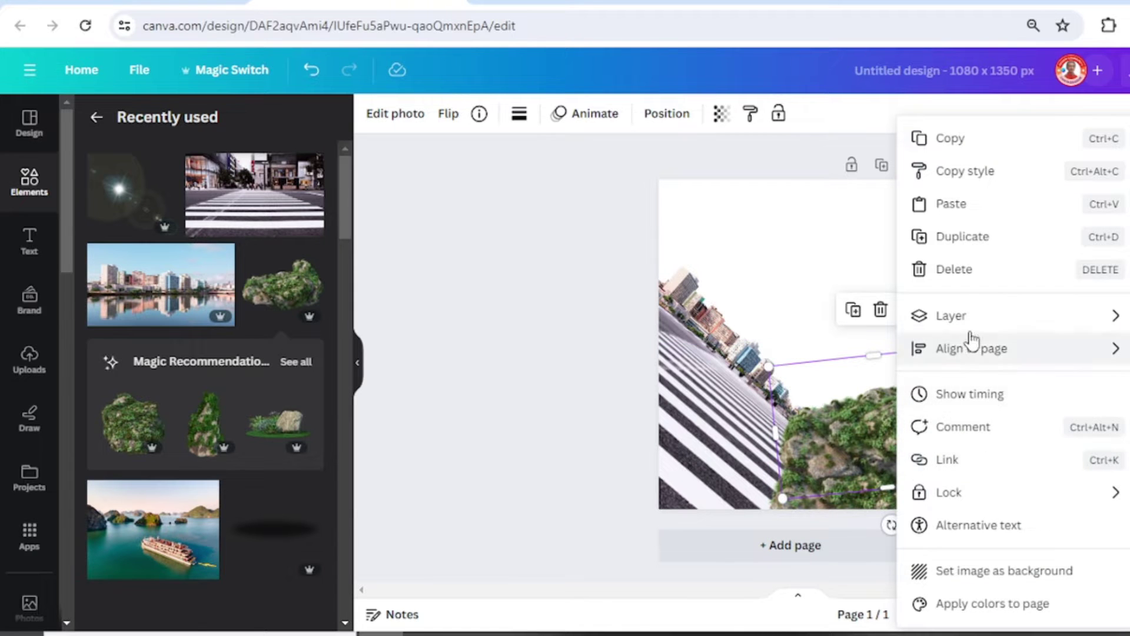
pyautogui.moveTo(968, 330)
pyautogui.click(776, 382)
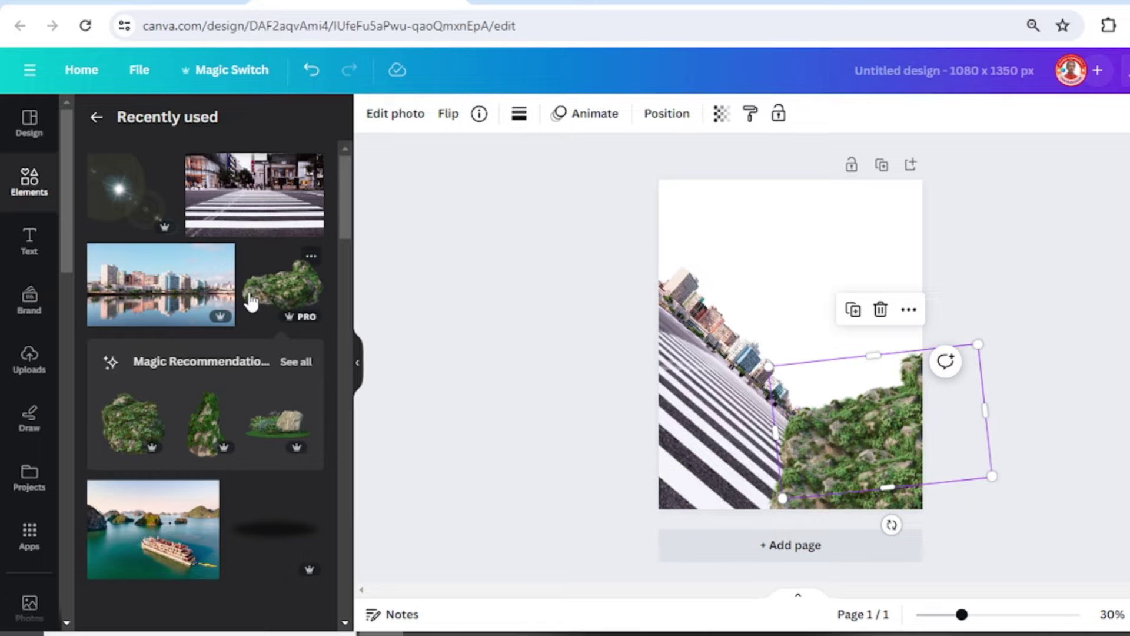
# - Insert the "Cruise Ship Among Islands made of Rocks" photo and remove its background
pyautogui.click(206, 493)
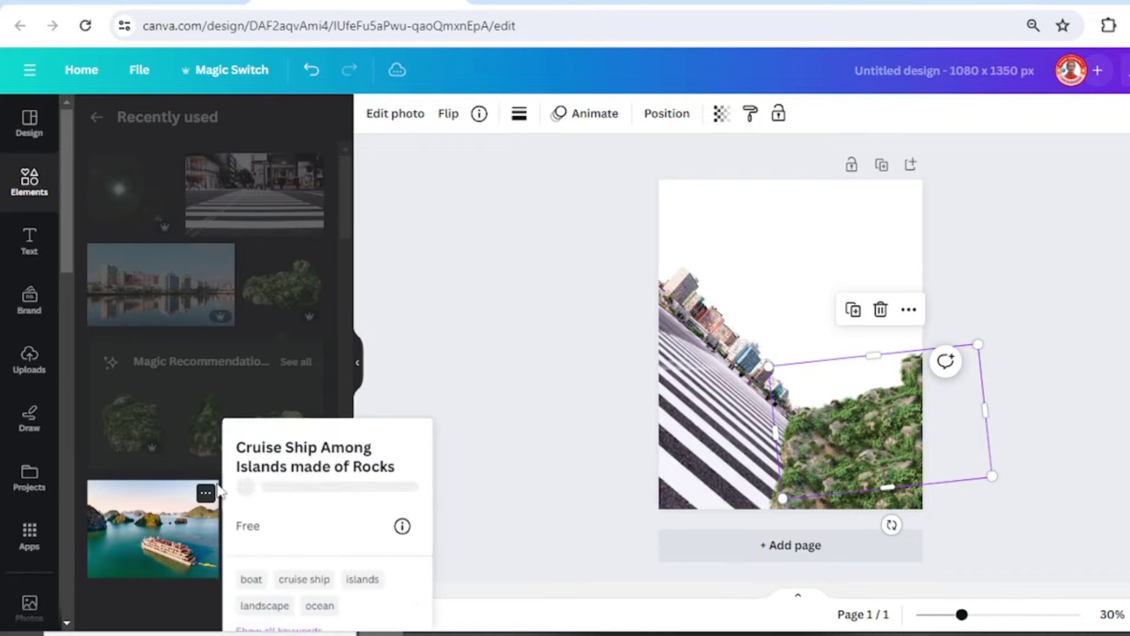
pyautogui.click(147, 542)
pyautogui.click(148, 542)
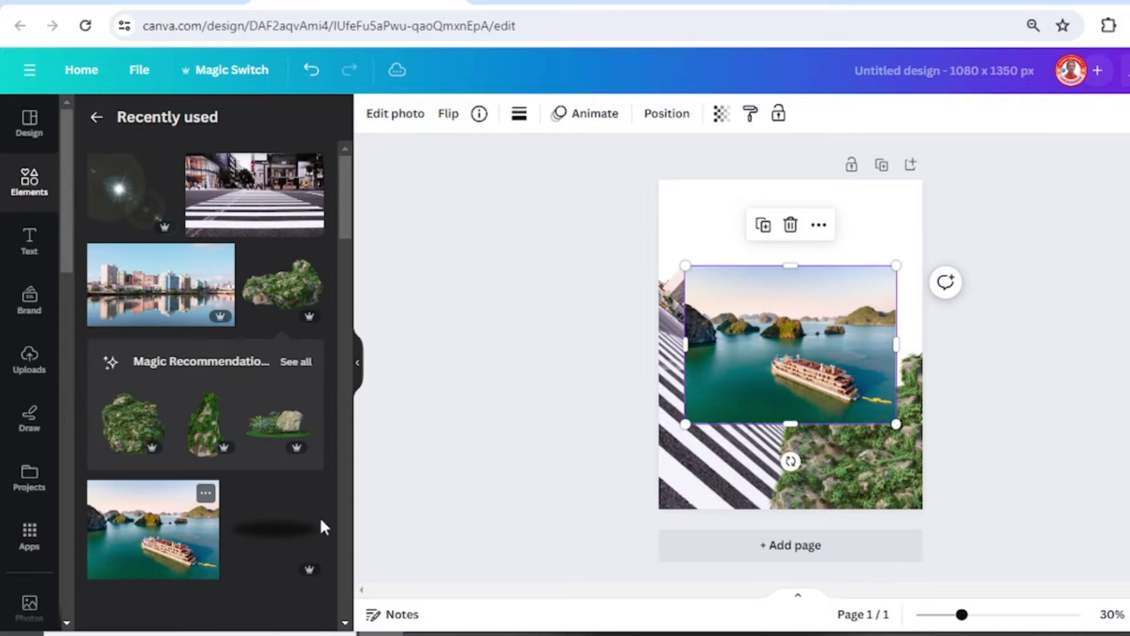
pyautogui.click(411, 118)
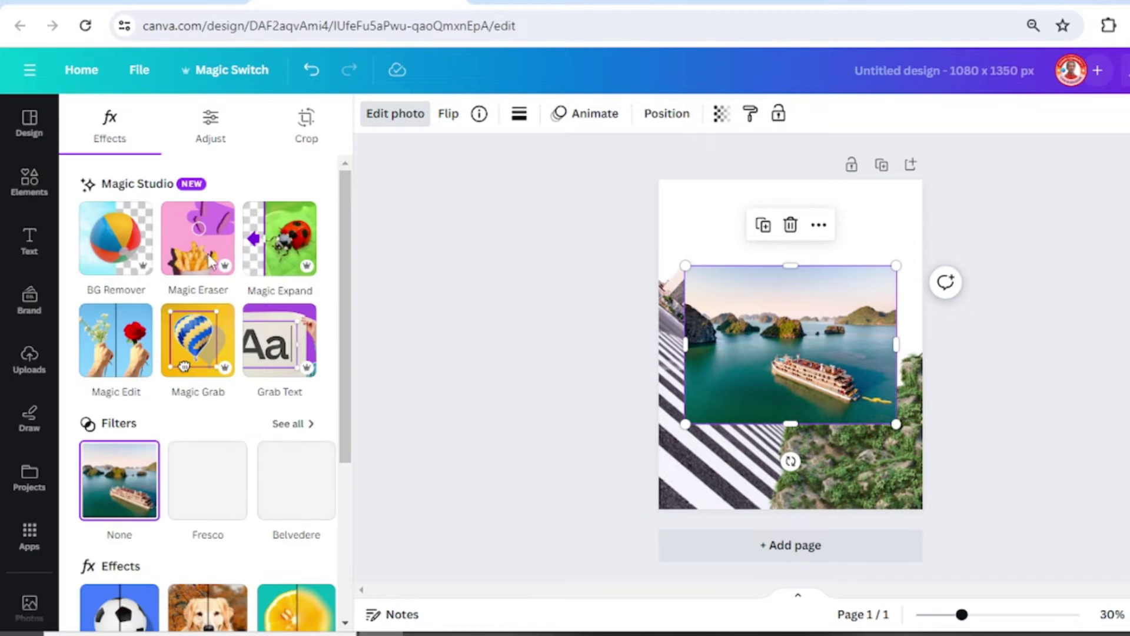
pyautogui.click(119, 246)
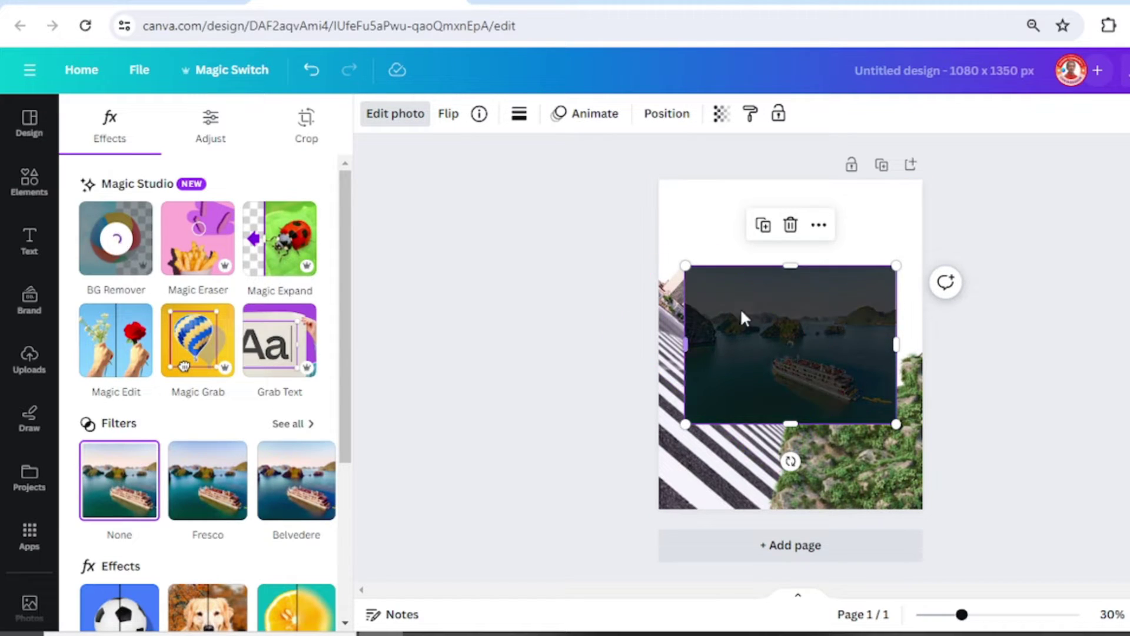
# - Rotate the cruise ship photo to about -39.5° above the stones on the page's right side and move its layer beneath all other images
pyautogui.moveTo(784, 358); pyautogui.dragTo(869, 365)
pyautogui.moveTo(865, 469); pyautogui.dragTo(927, 439)
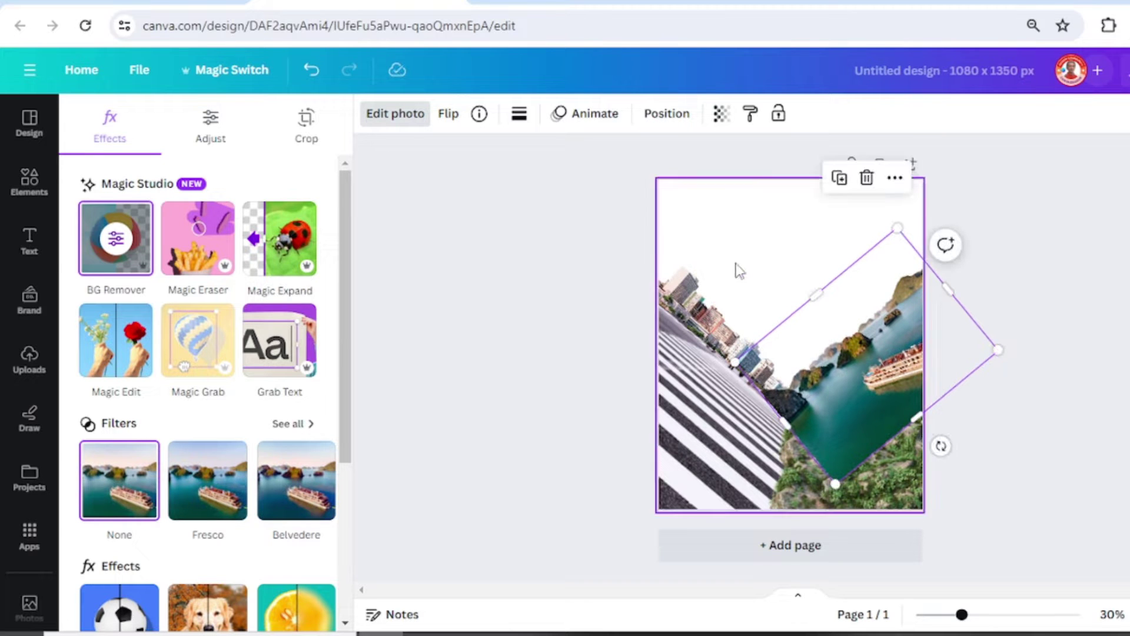
pyautogui.click(662, 115)
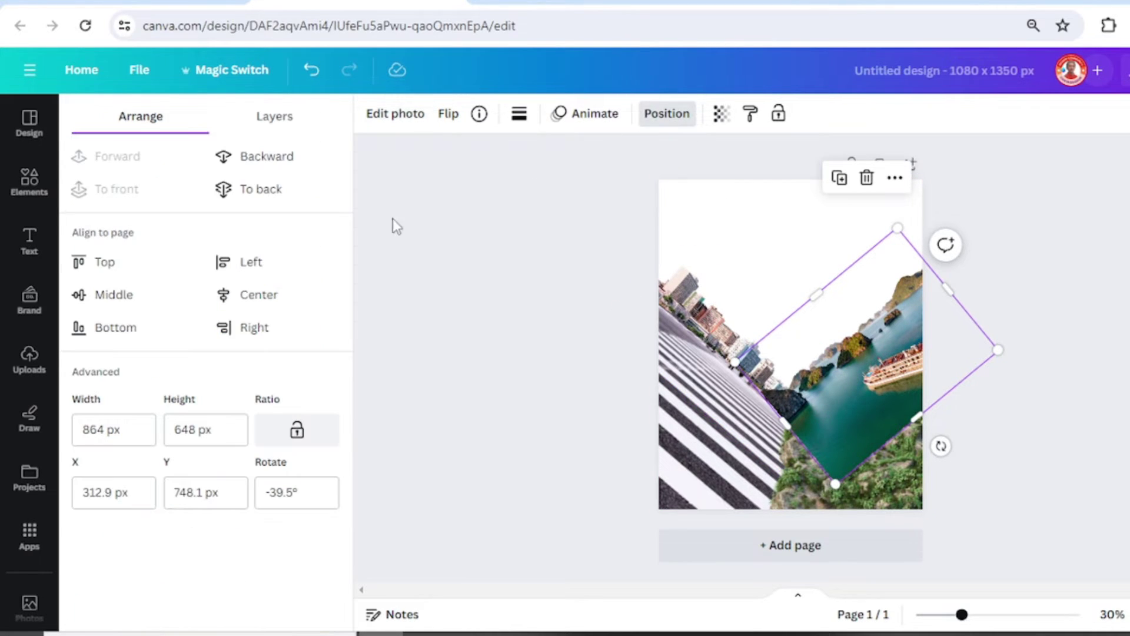
pyautogui.click(265, 121)
pyautogui.moveTo(259, 213); pyautogui.dragTo(271, 421)
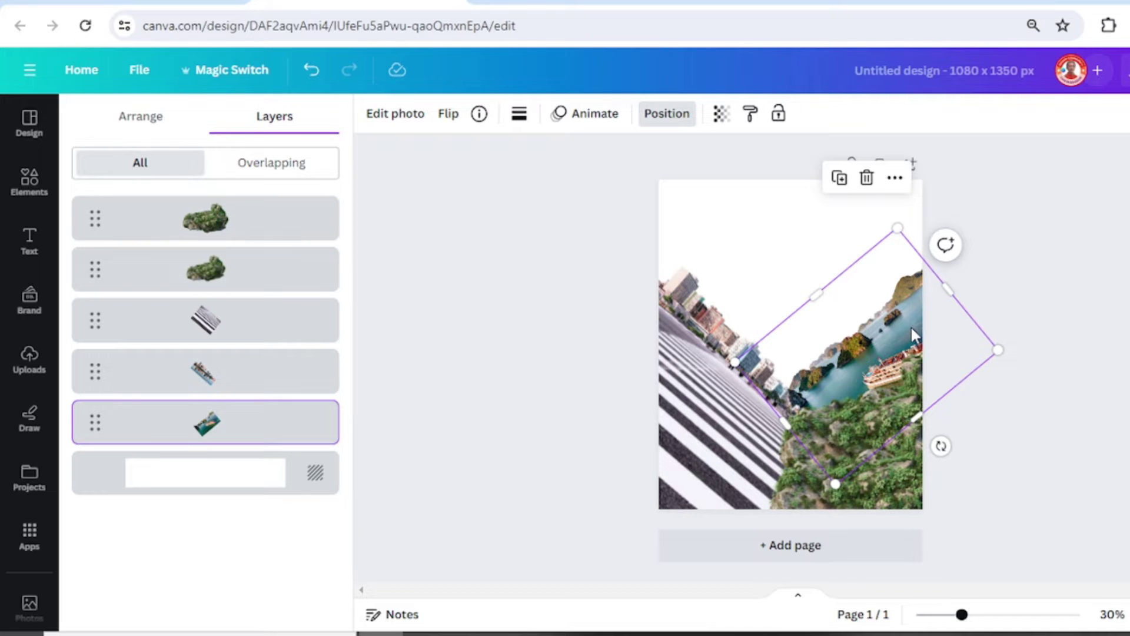
pyautogui.press('Escape')
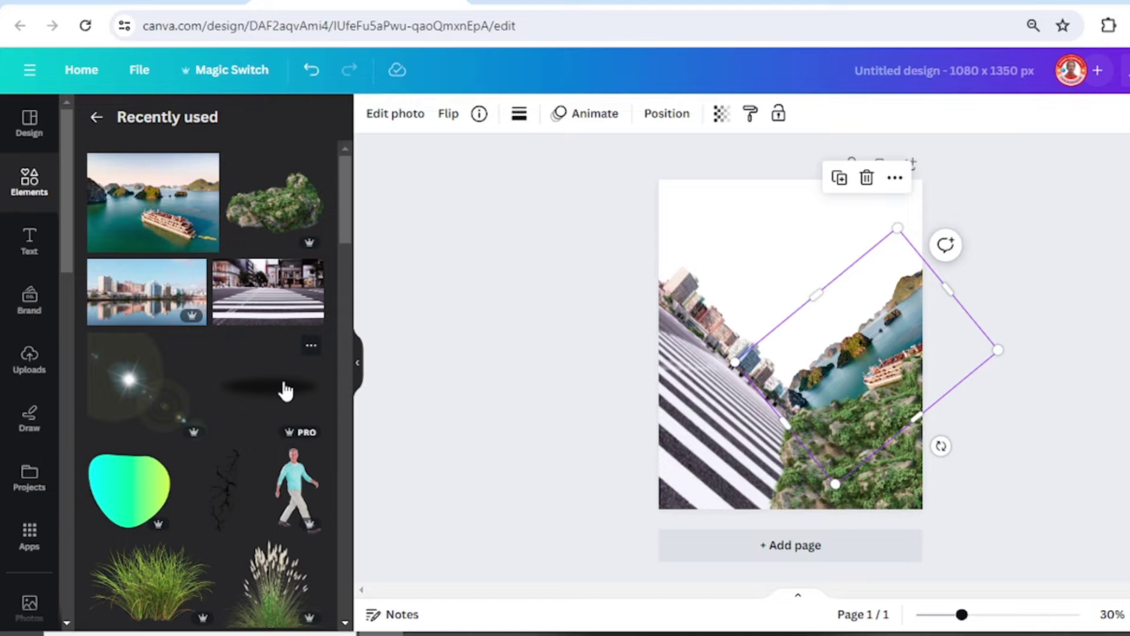
# - Insert the Drop Shadow graphic, rotated nearly upright, over the seam between the crosswalk and the stones
pyautogui.click(310, 351)
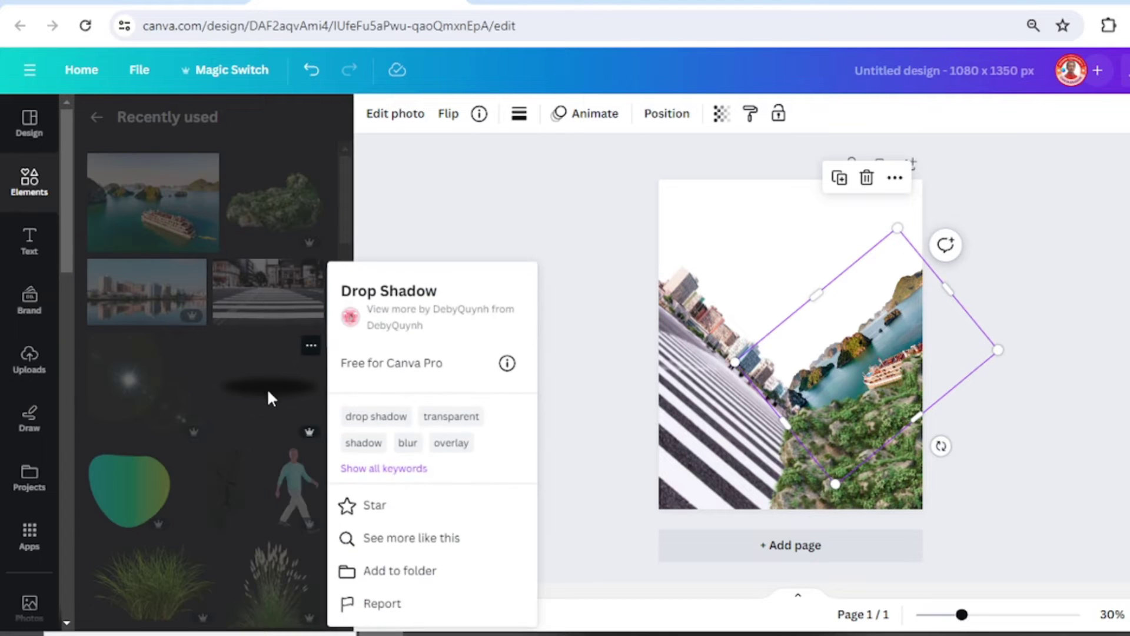
pyautogui.click(270, 393)
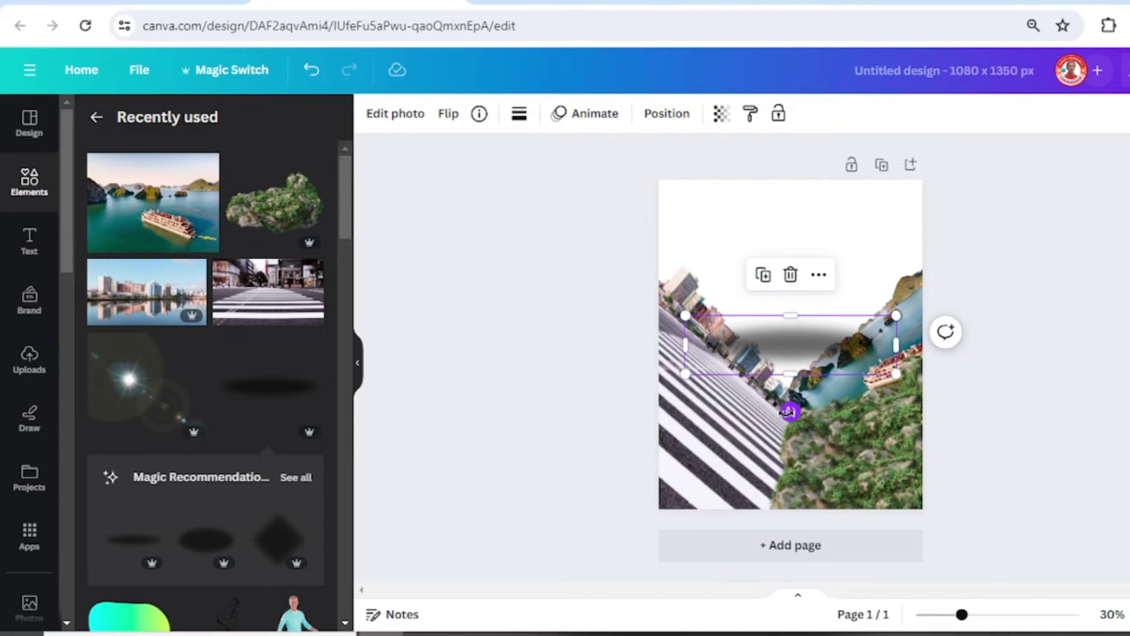
pyautogui.moveTo(789, 408); pyautogui.dragTo(856, 355)
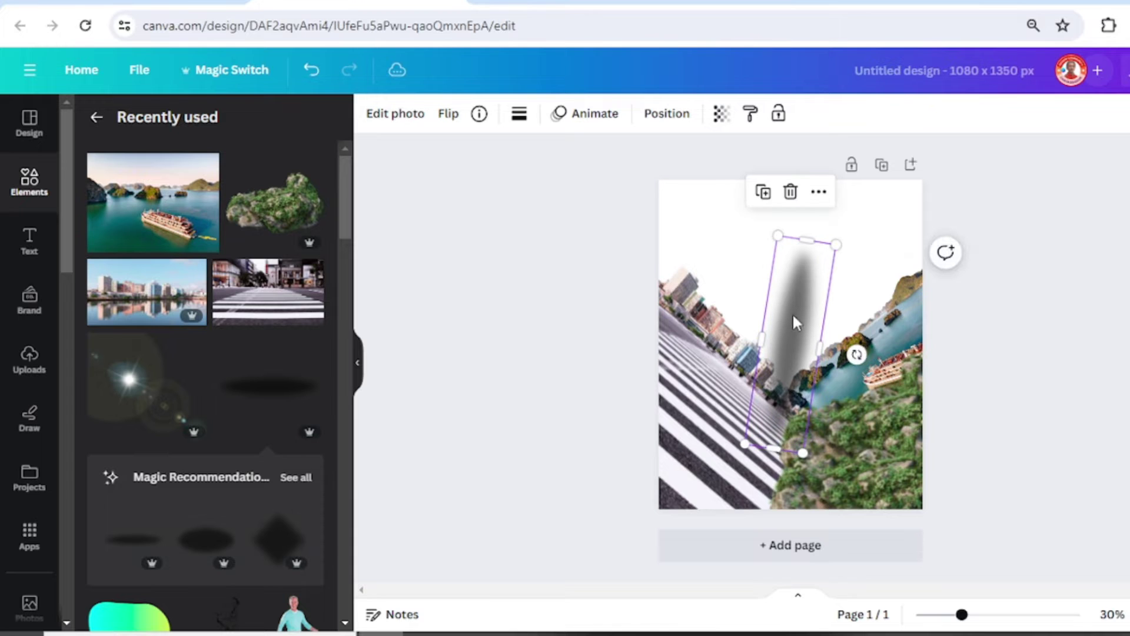
pyautogui.moveTo(795, 338); pyautogui.dragTo(782, 431)
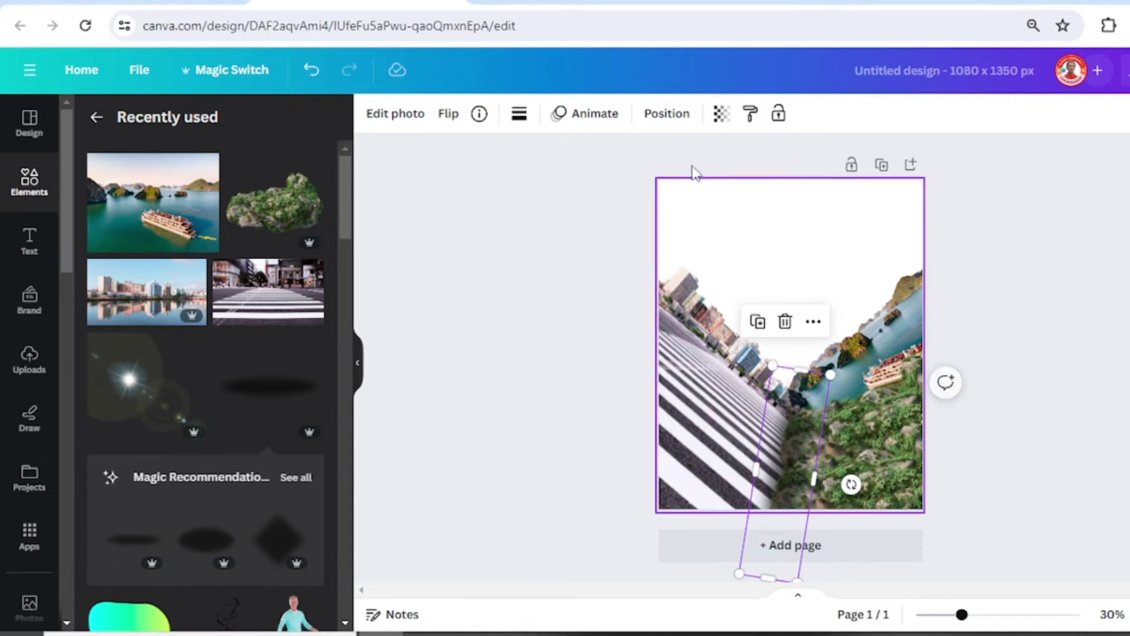
# - Move the shadow's layer directly beneath both stone layers and above the crosswalk
pyautogui.click(667, 113)
pyautogui.moveTo(274, 225); pyautogui.dragTo(261, 356)
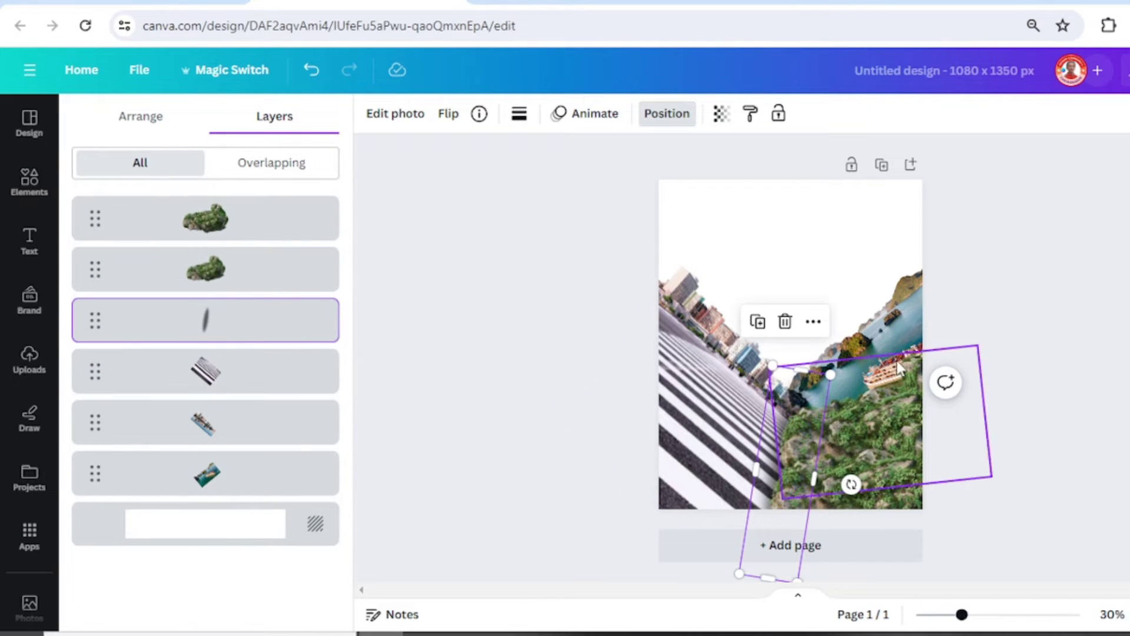
# - Fill the page background with the default pink-to-yellow gradient
pyautogui.click(813, 204)
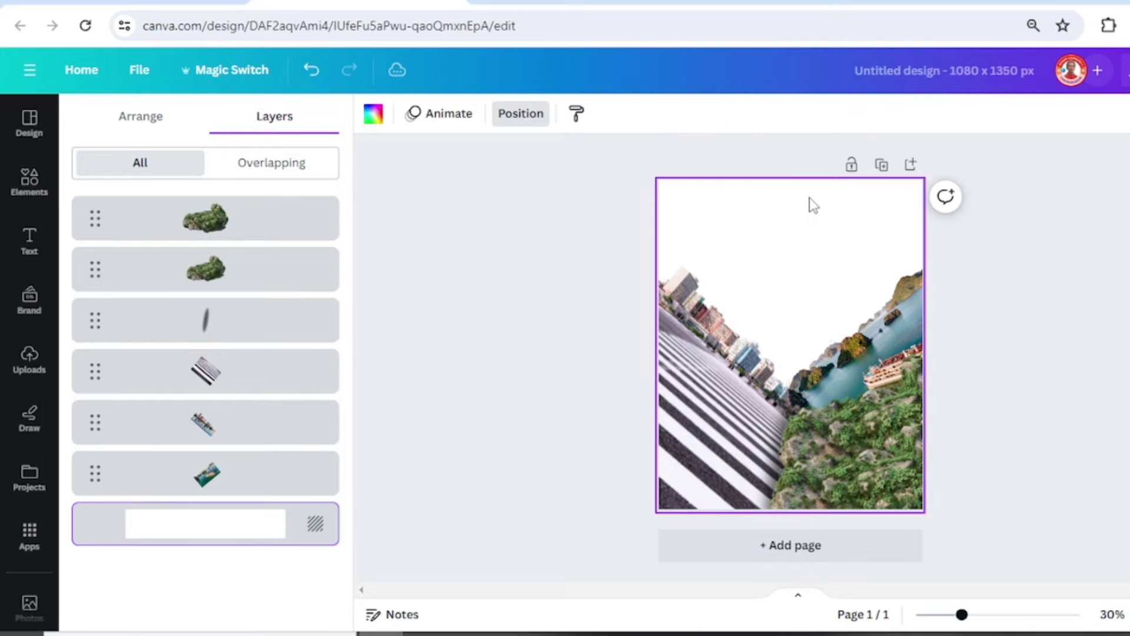
pyautogui.click(374, 115)
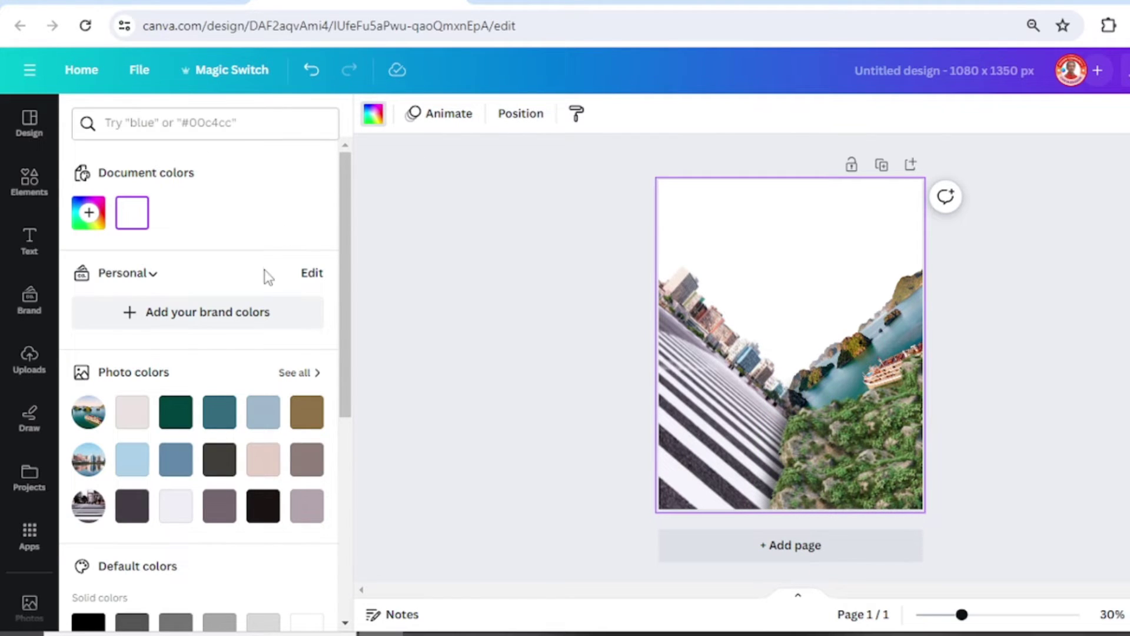
pyautogui.scroll(-6, 298, 308)
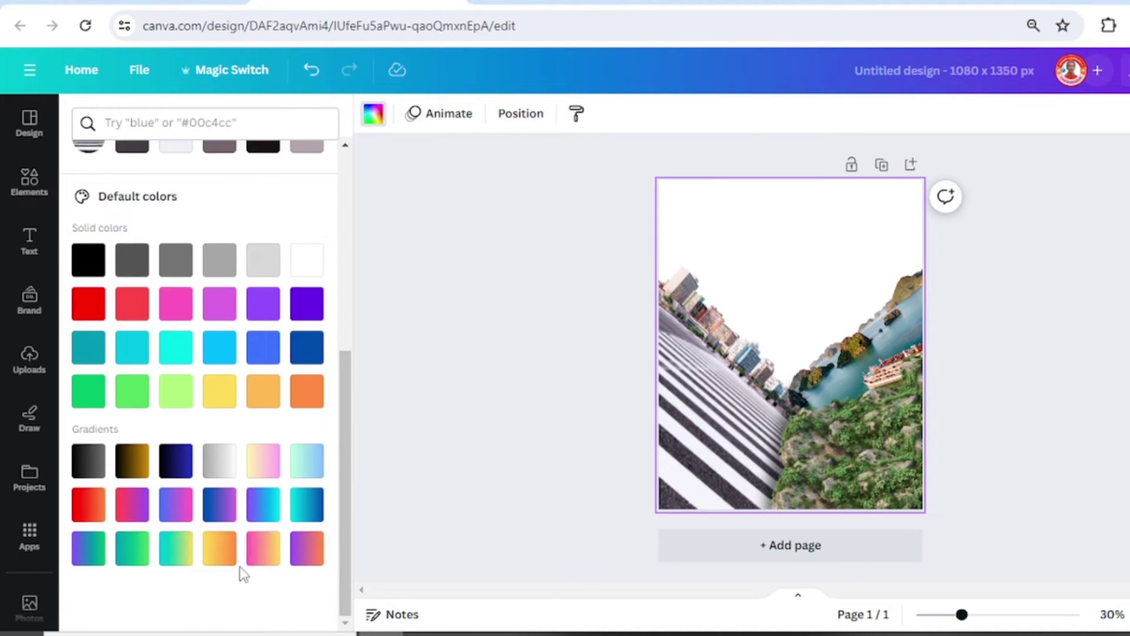
pyautogui.click(311, 508)
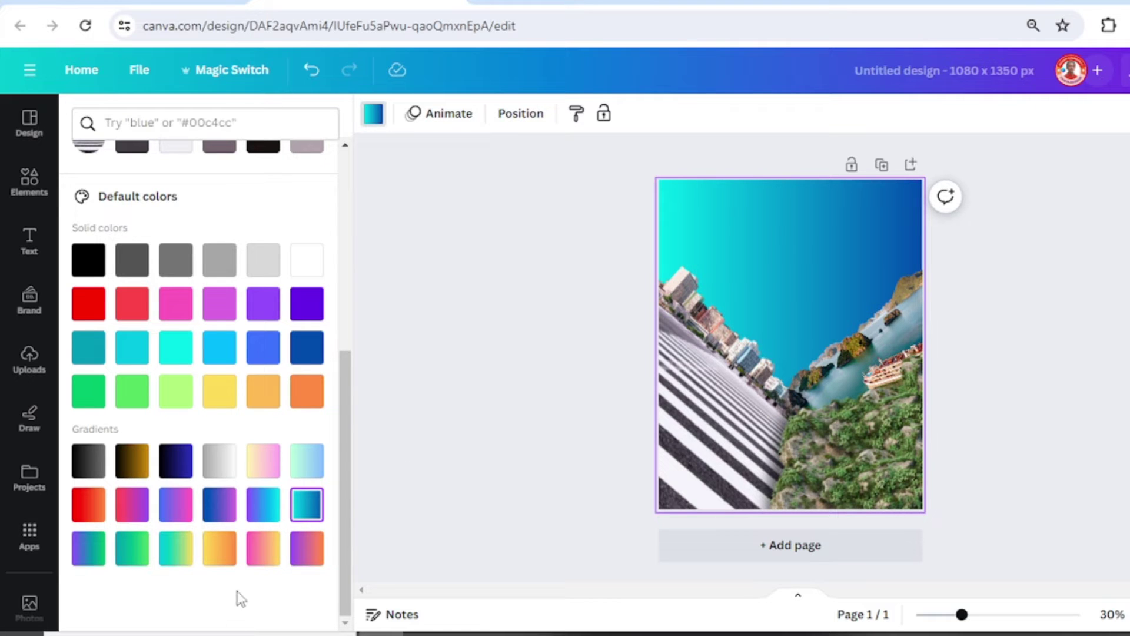
pyautogui.click(262, 554)
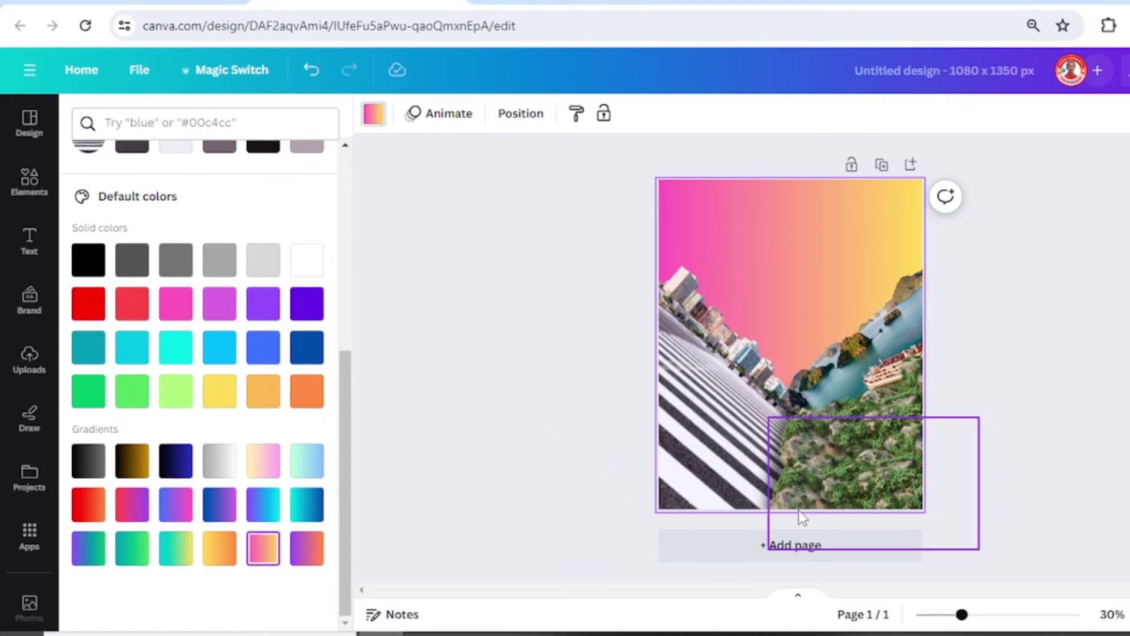
pyautogui.click(1051, 395)
# - Insert the recently used "Fog or smoke isolated transparent special effect" cloud graphic and flip it vertically
pyautogui.moveTo(324, 373); pyautogui.dragTo(732, 245)
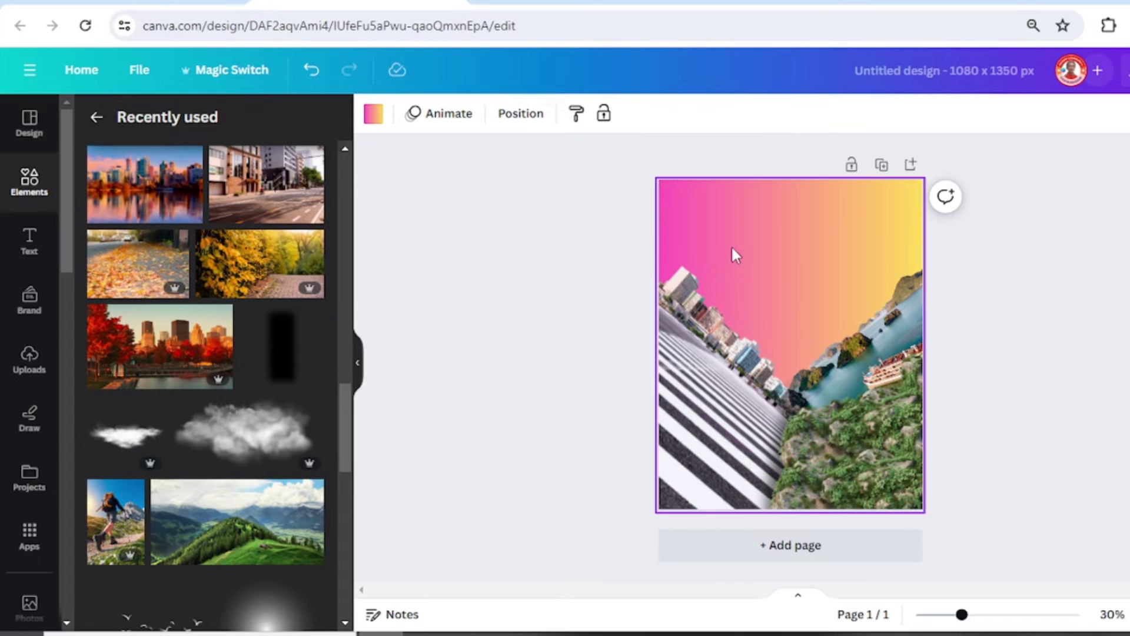
pyautogui.click(152, 410)
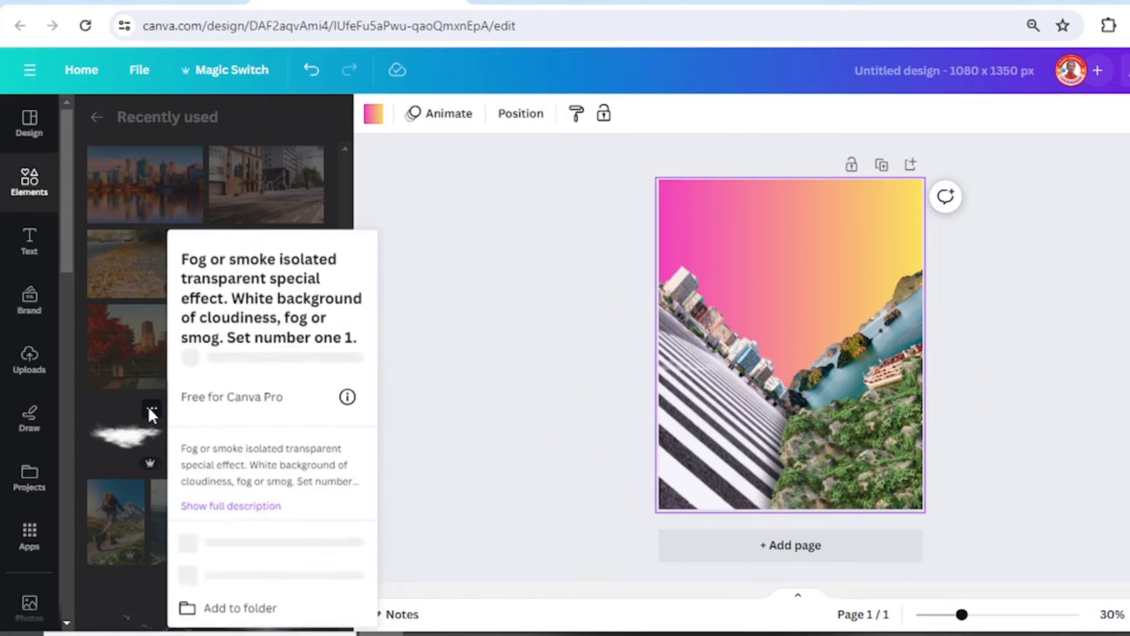
pyautogui.click(136, 445)
pyautogui.click(135, 445)
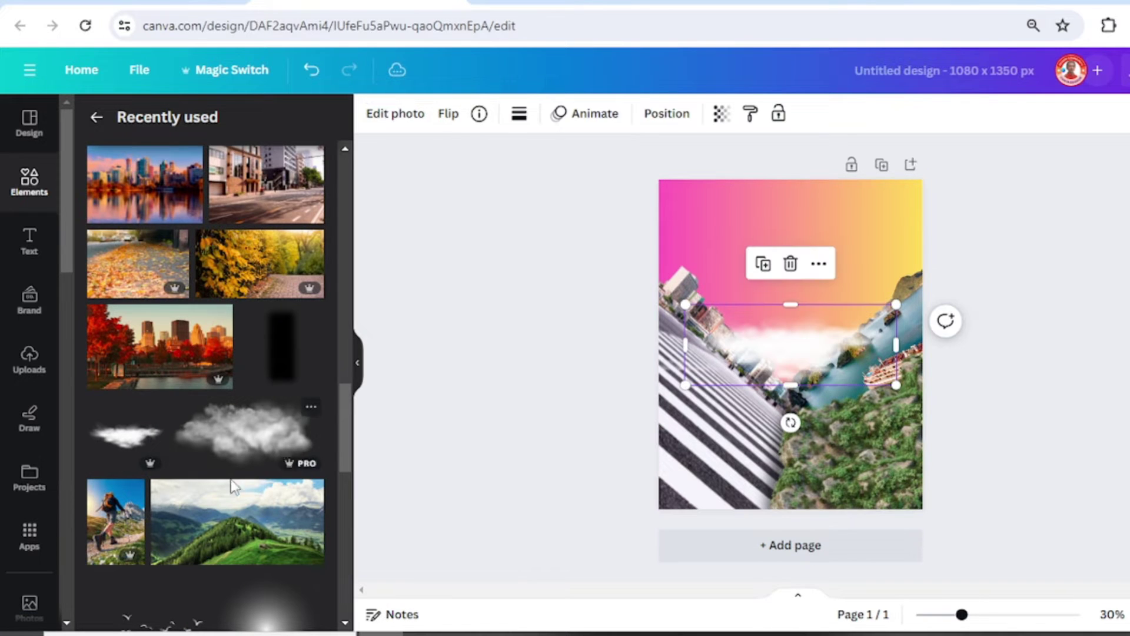
pyautogui.click(450, 113)
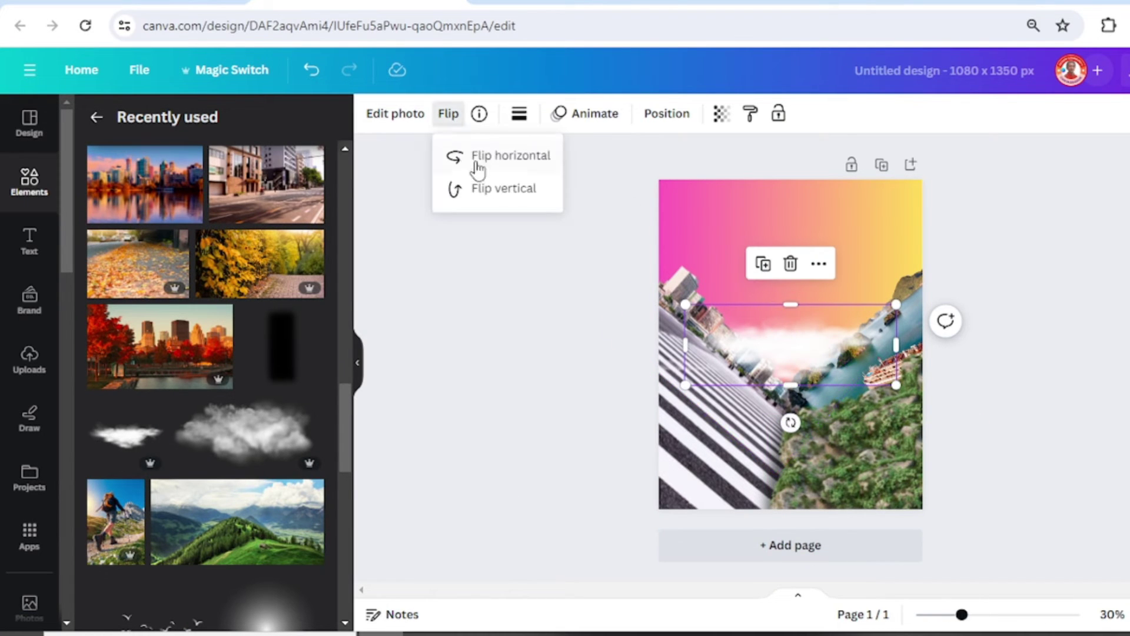
pyautogui.click(495, 189)
# - Rotate the cloud about 40° to follow the tilted city skyline, enlarge it slightly and send it to the back
pyautogui.moveTo(790, 422); pyautogui.dragTo(730, 409)
pyautogui.moveTo(783, 348); pyautogui.dragTo(731, 323)
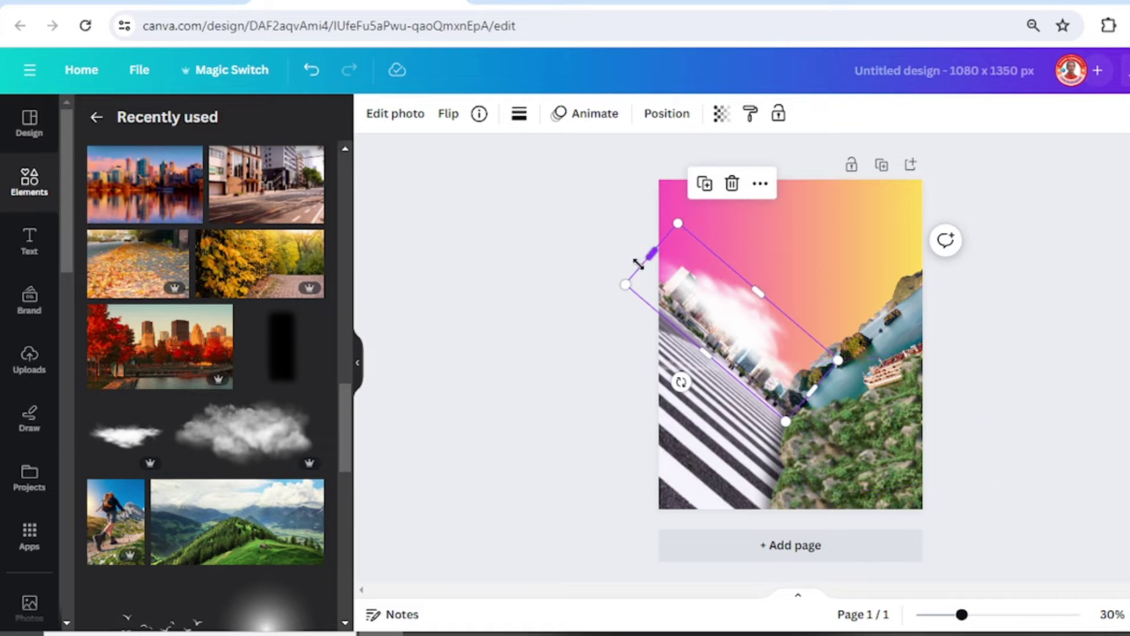
pyautogui.moveTo(680, 223); pyautogui.dragTo(668, 203)
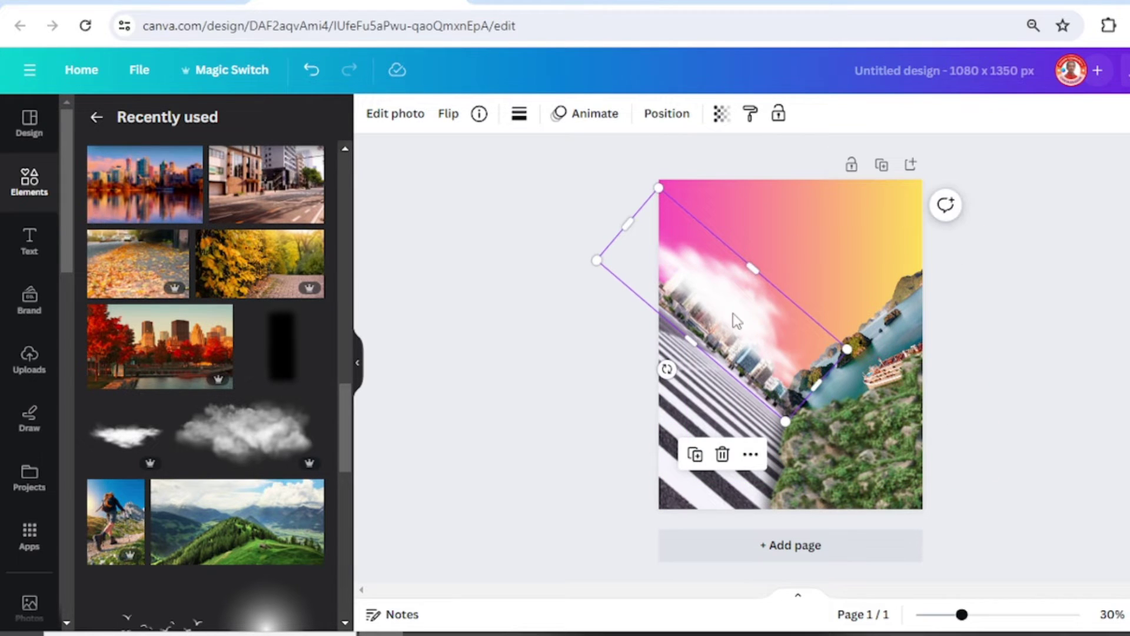
pyautogui.moveTo(737, 320); pyautogui.dragTo(736, 328)
pyautogui.rightClick(750, 315)
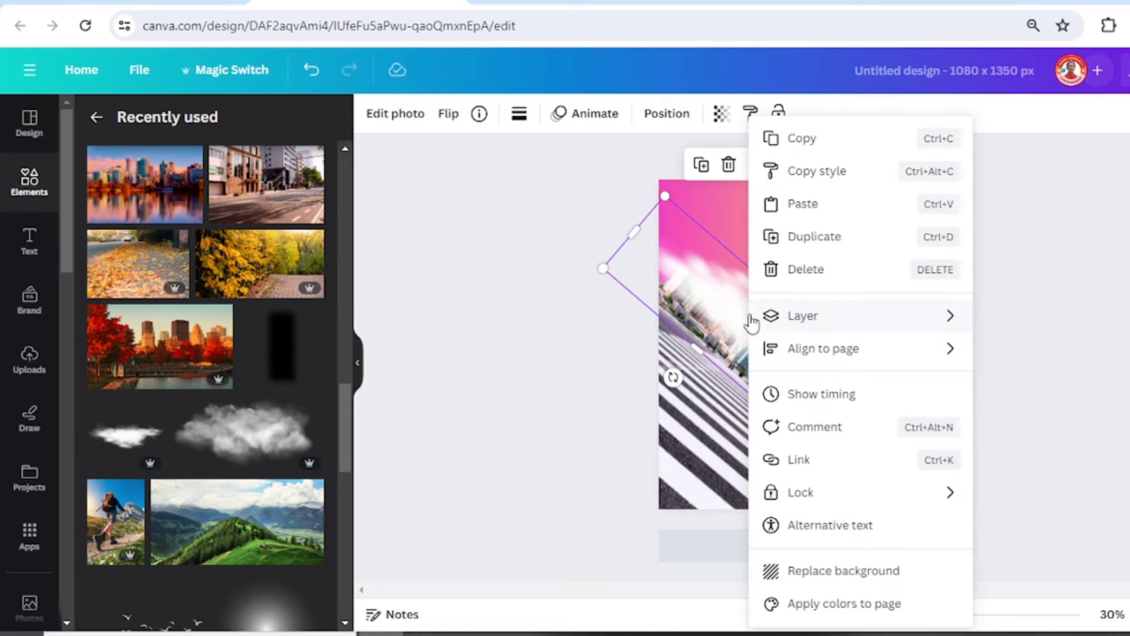
pyautogui.moveTo(819, 318)
pyautogui.click(1075, 416)
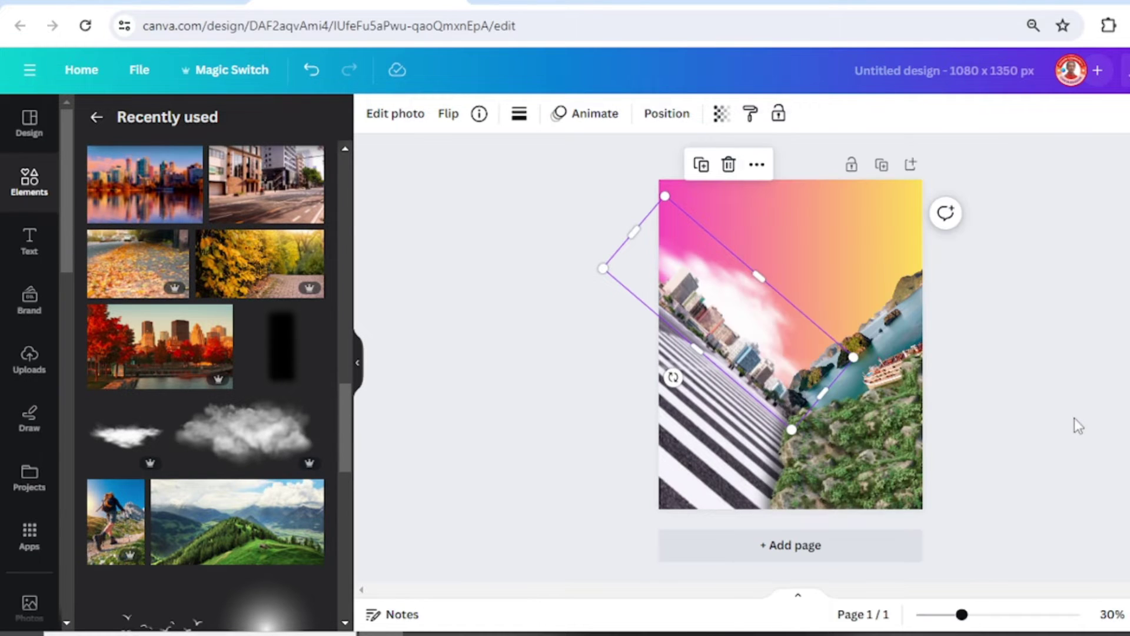
# - Duplicate the cloud, fit the copy smaller and tilted about -40° along the island ridge, and send it to the back
pyautogui.click(700, 164)
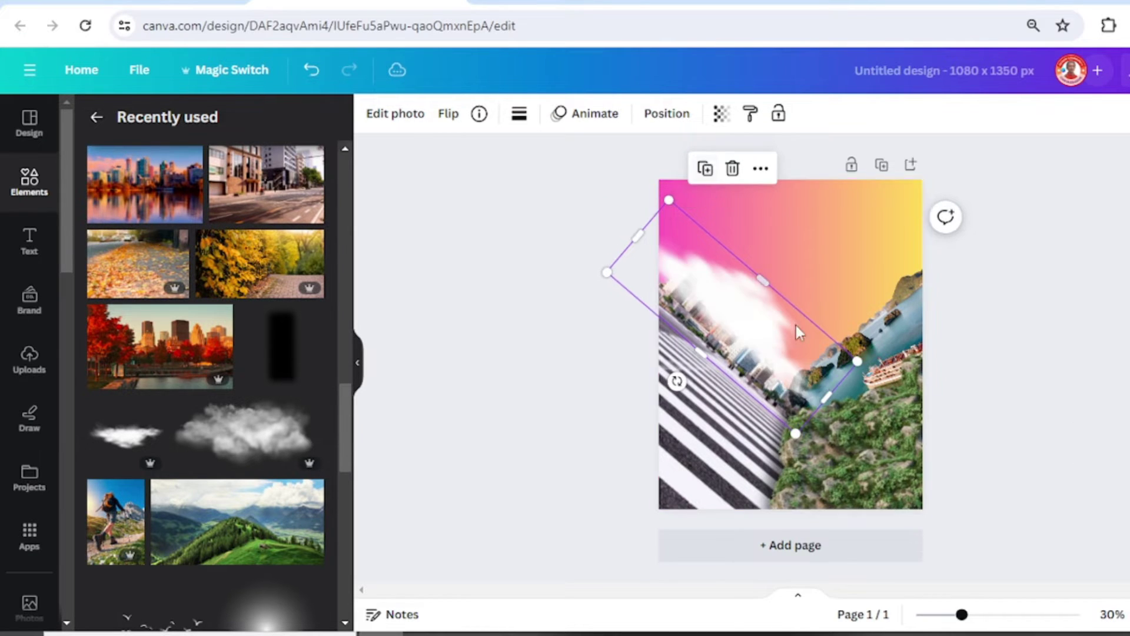
pyautogui.moveTo(666, 380); pyautogui.dragTo(779, 385)
pyautogui.moveTo(788, 295); pyautogui.dragTo(925, 281)
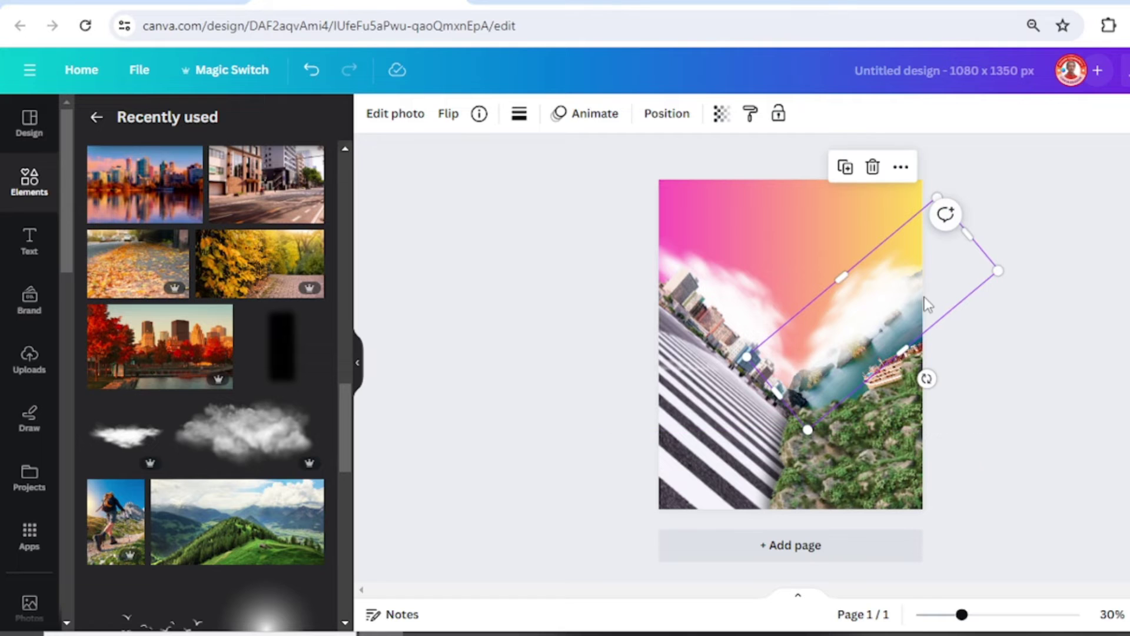
pyautogui.moveTo(996, 271); pyautogui.dragTo(921, 293)
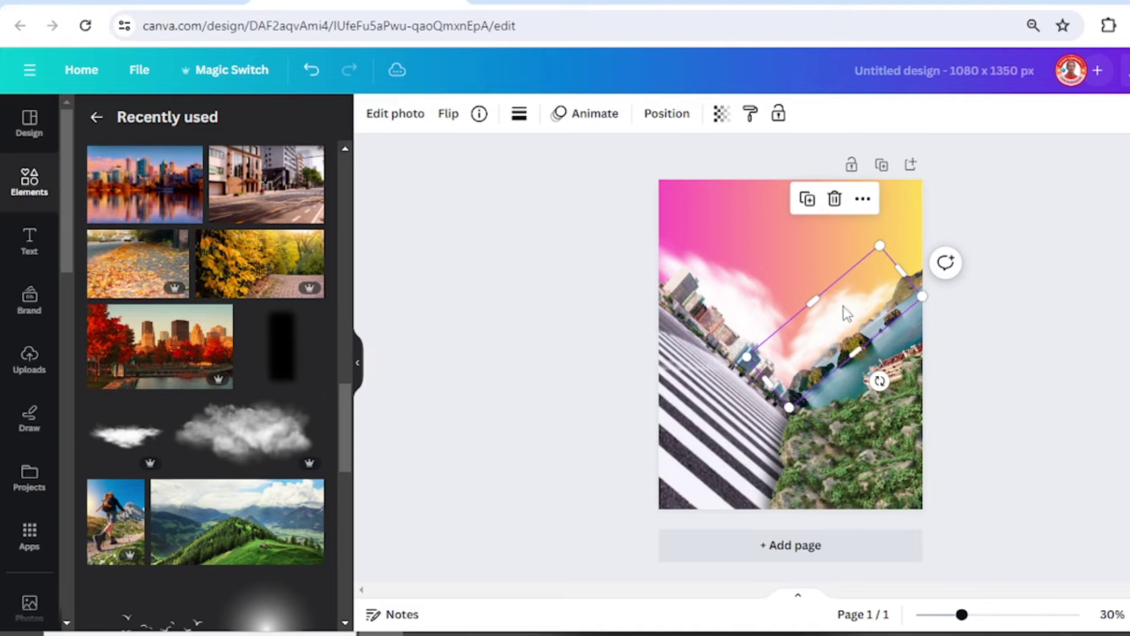
pyautogui.moveTo(846, 311); pyautogui.dragTo(856, 310)
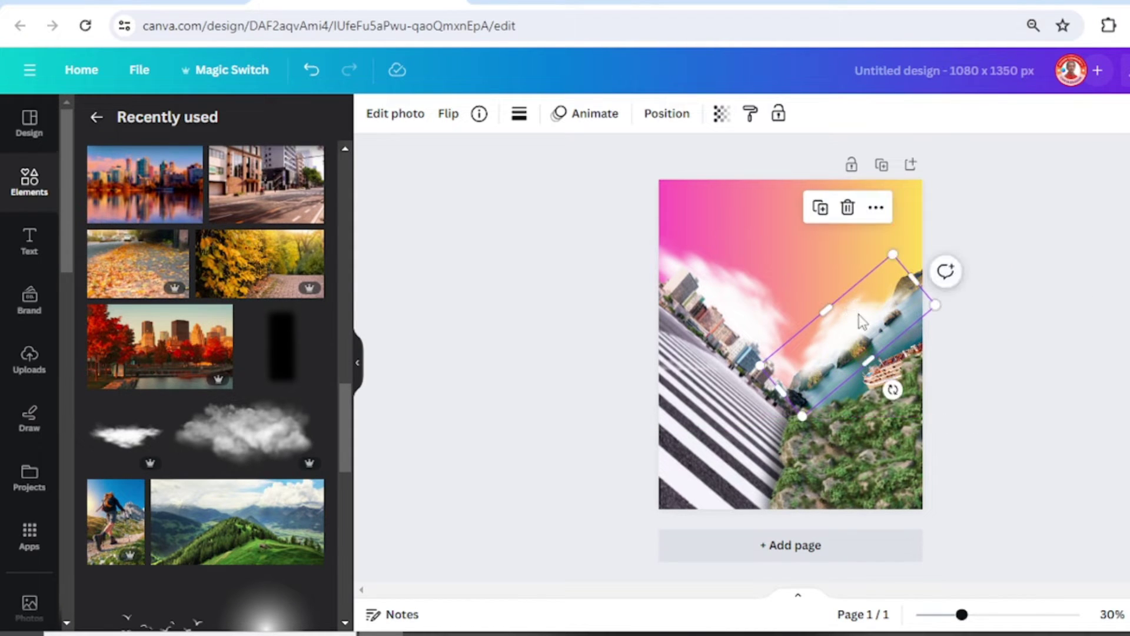
pyautogui.rightClick(859, 310)
pyautogui.moveTo(913, 316)
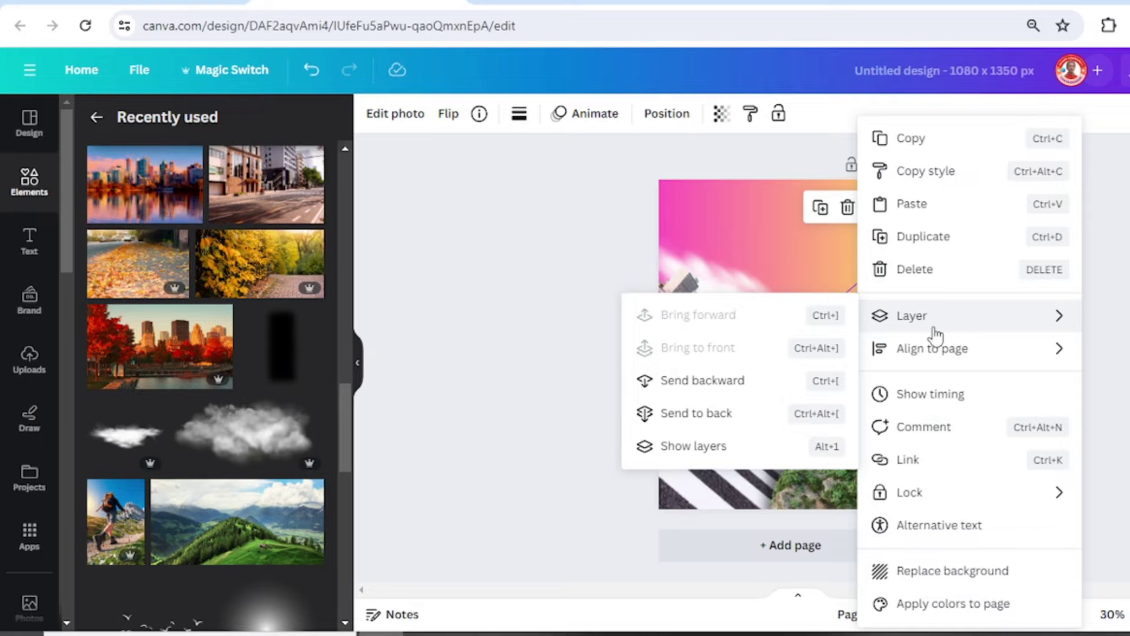
pyautogui.click(719, 417)
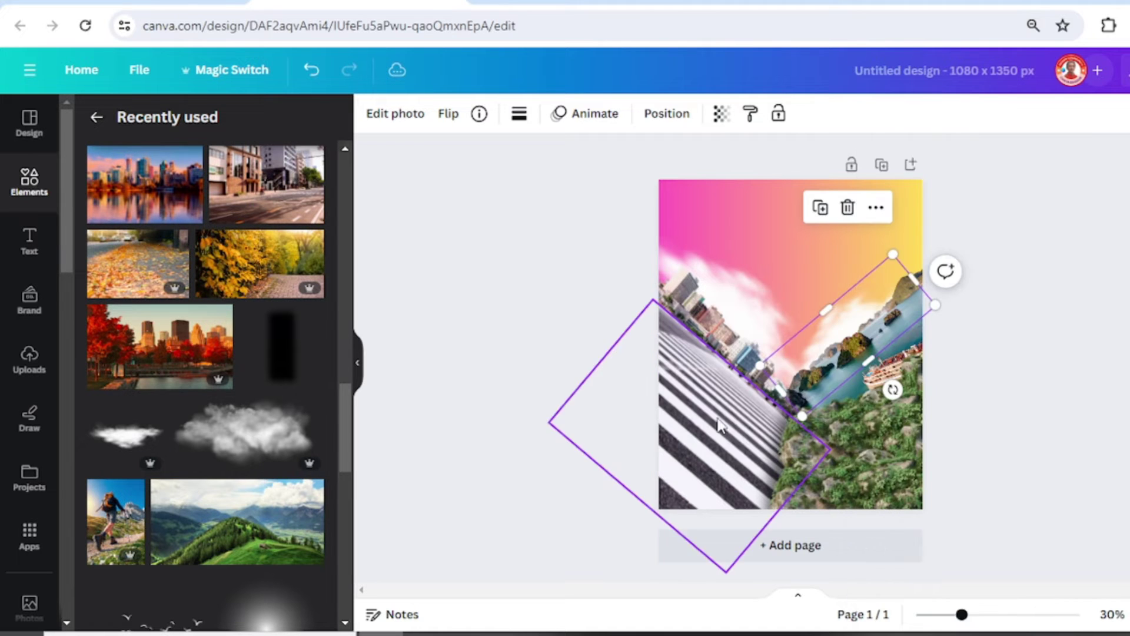
# - Duplicate the smaller cloud and place the copy horizontally across the page's right edge, behind the island's peak
pyautogui.click(821, 209)
pyautogui.moveTo(997, 397); pyautogui.dragTo(966, 261)
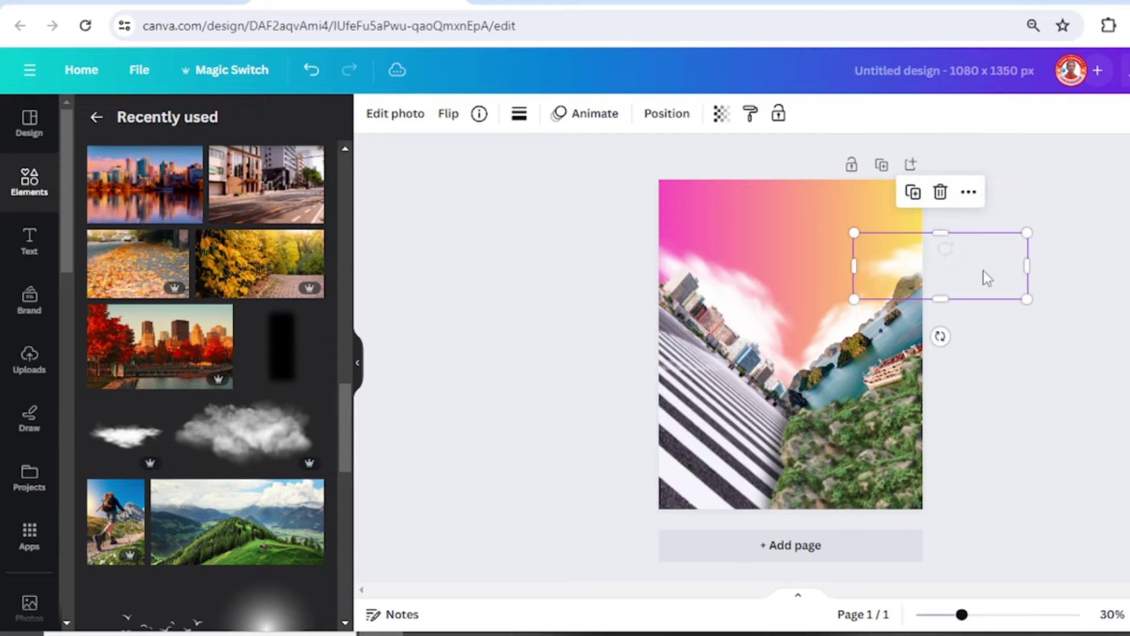
pyautogui.click(1072, 385)
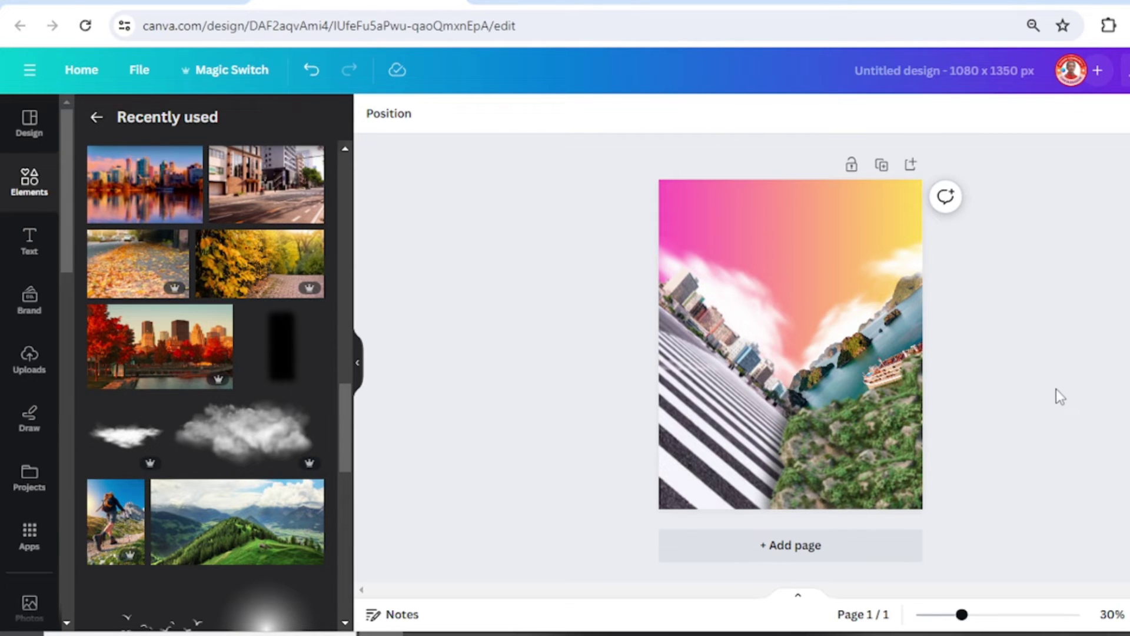
# - Insert the recently used "Businessman Walking Happily" photo and fit it in the page's centre, straddling the street and the stones
pyautogui.scroll(5, 268, 419)
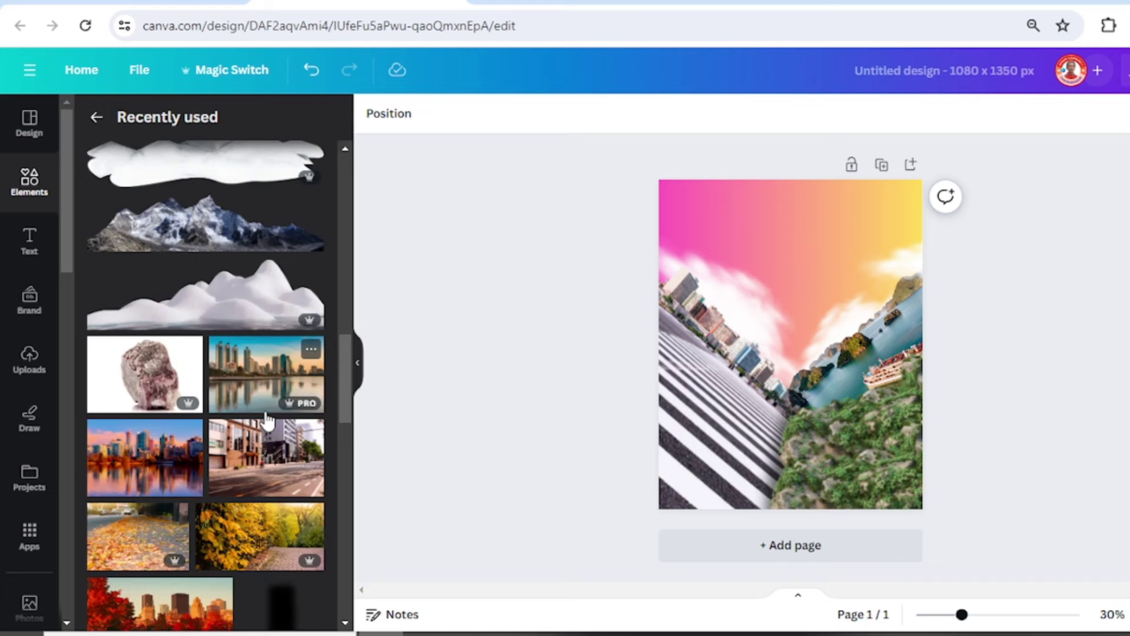
pyautogui.scroll(-8, 268, 419)
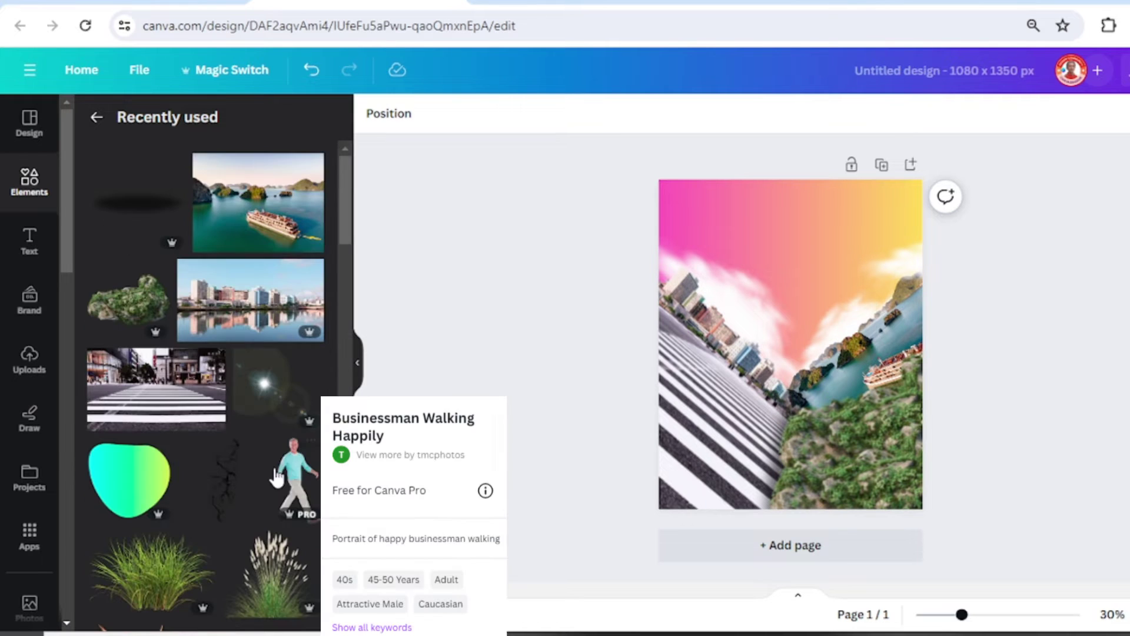
pyautogui.click(297, 479)
pyautogui.moveTo(864, 206); pyautogui.dragTo(858, 219)
pyautogui.moveTo(805, 344); pyautogui.dragTo(805, 345)
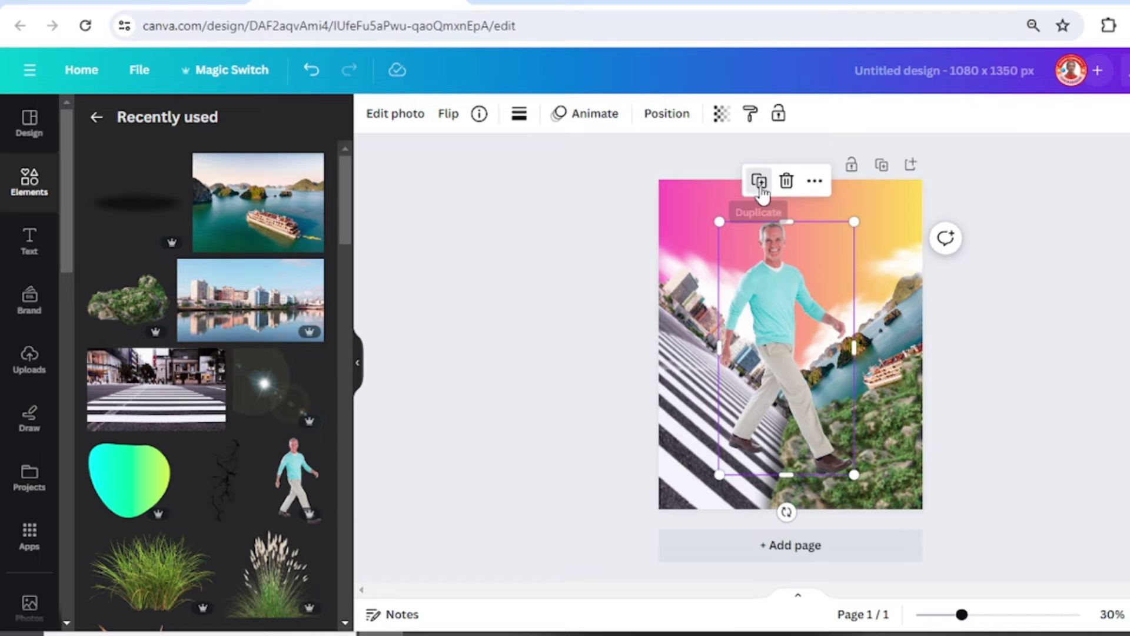
# - Duplicate the walking businessman and flip the copy vertically
pyautogui.click(448, 115)
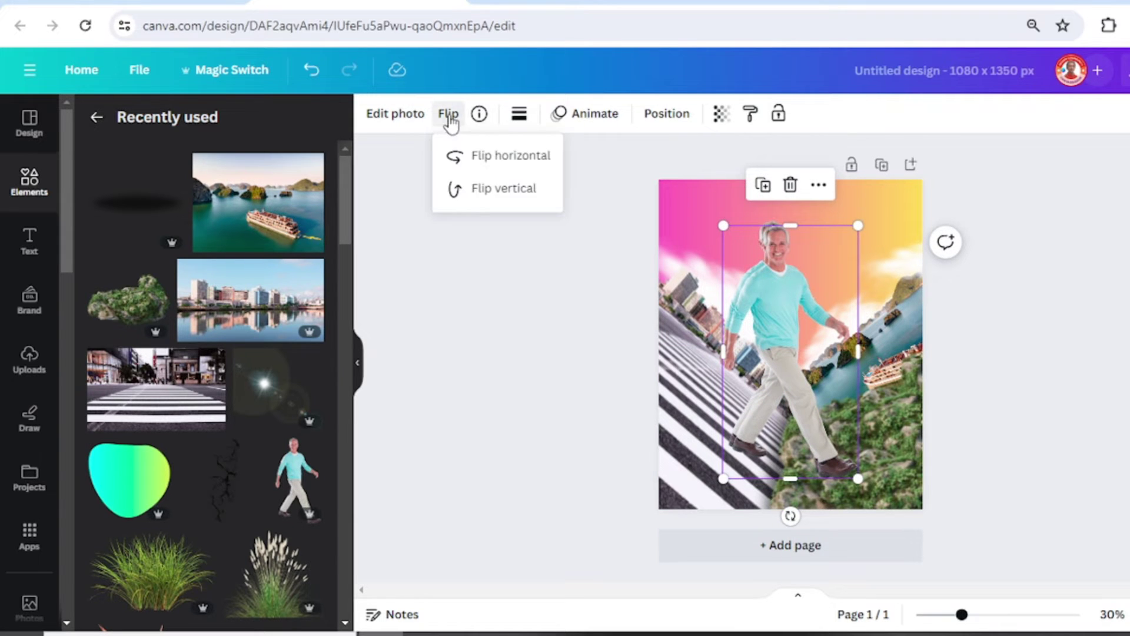
pyautogui.click(541, 195)
# - Apply the Custom duotone effect to the flipped copy, with both highlights and shadows set to black (#000000)
pyautogui.click(402, 121)
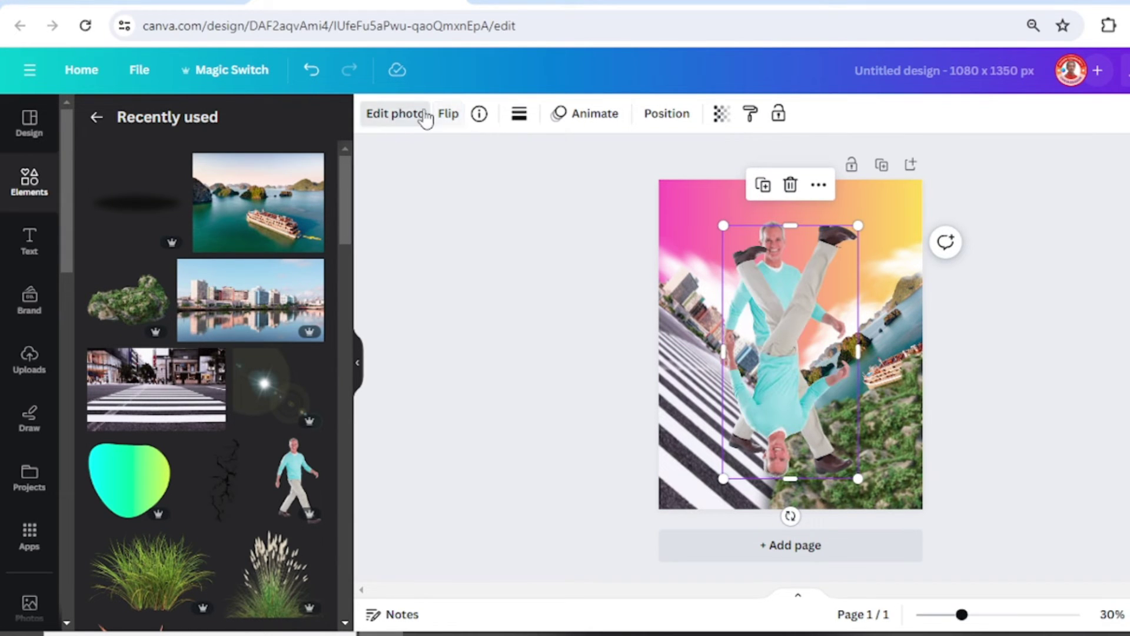
pyautogui.scroll(-3, 314, 406)
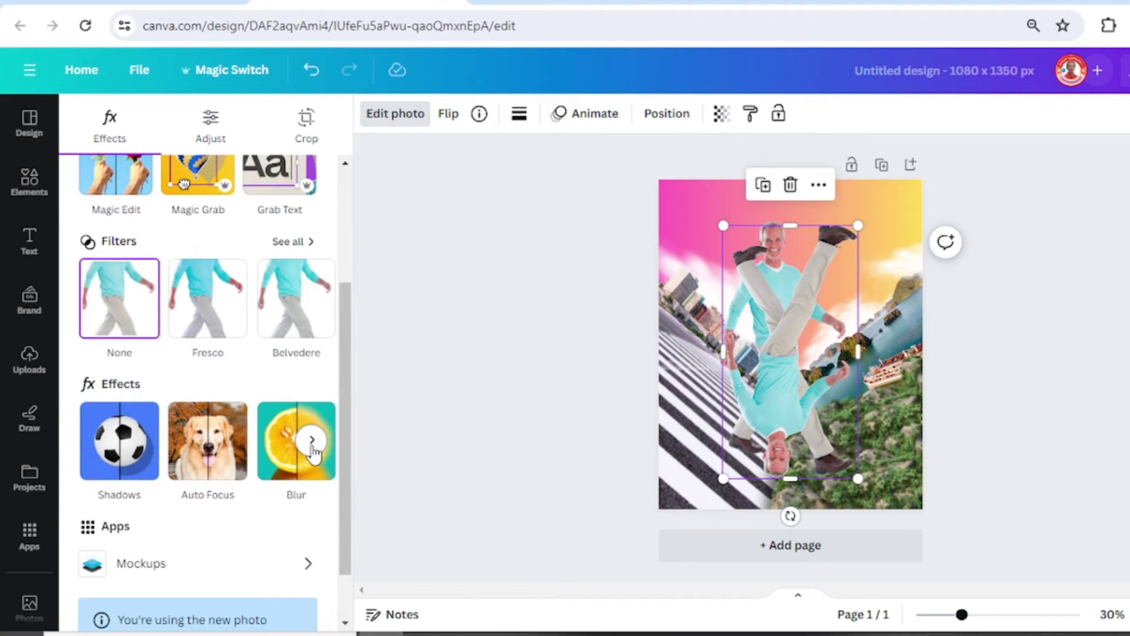
pyautogui.click(314, 439)
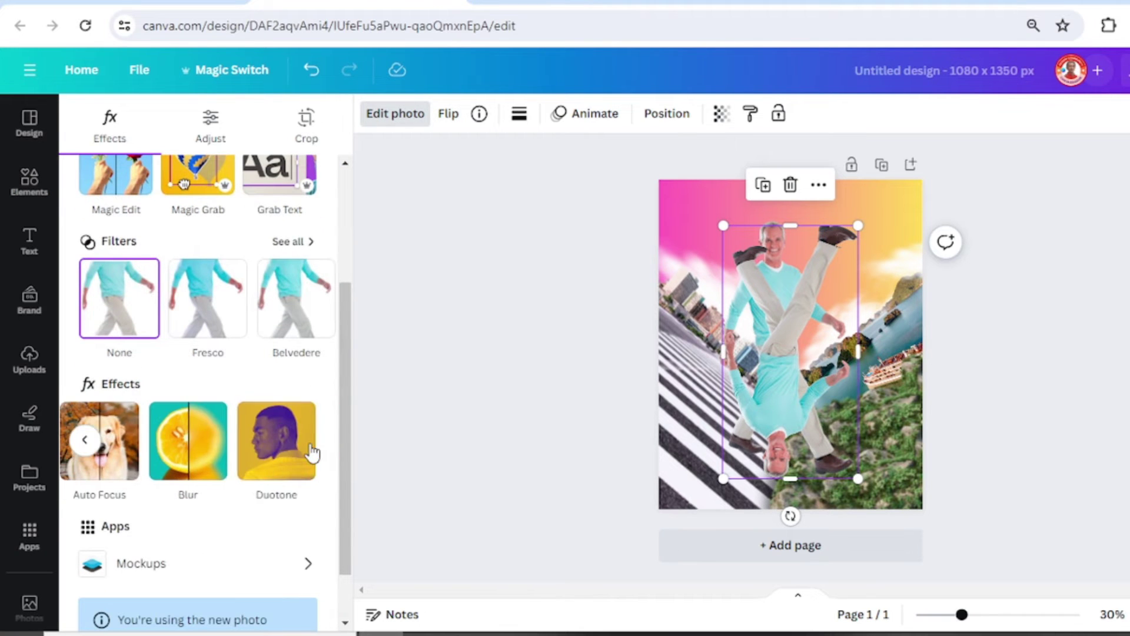
pyautogui.click(277, 450)
pyautogui.click(116, 302)
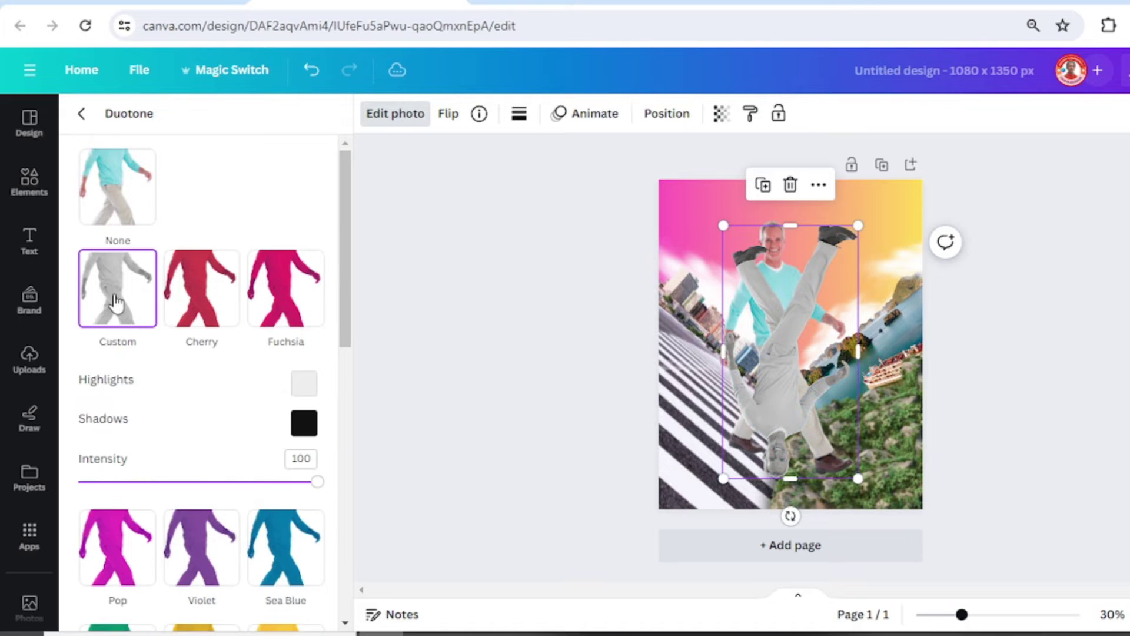
pyautogui.click(302, 386)
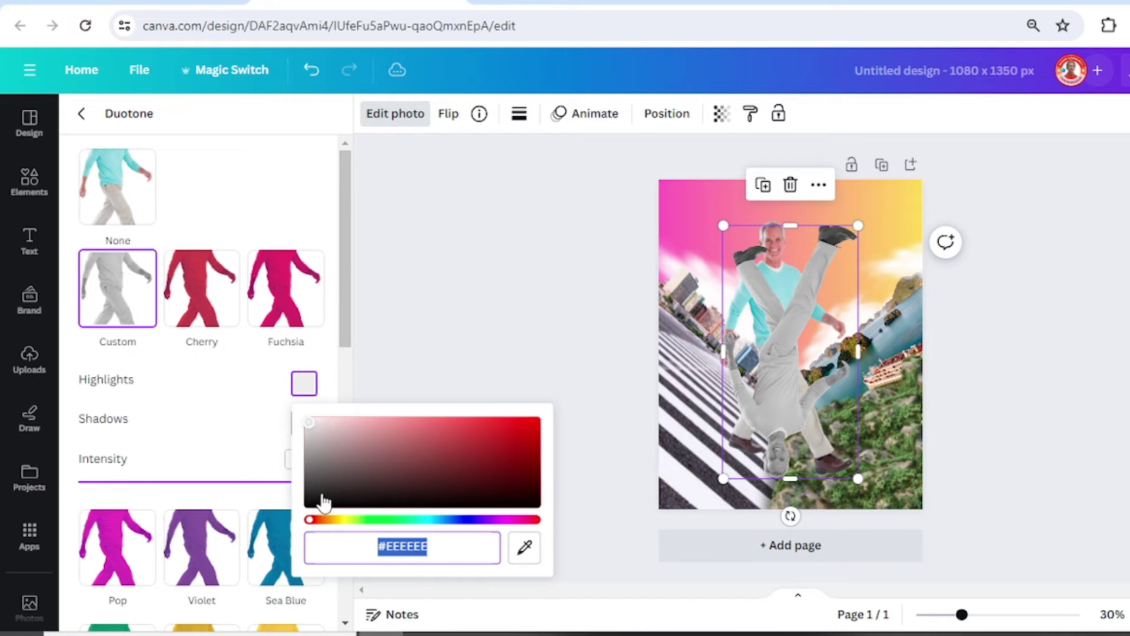
pyautogui.moveTo(324, 502); pyautogui.dragTo(297, 569)
pyautogui.click(227, 426)
pyautogui.click(304, 423)
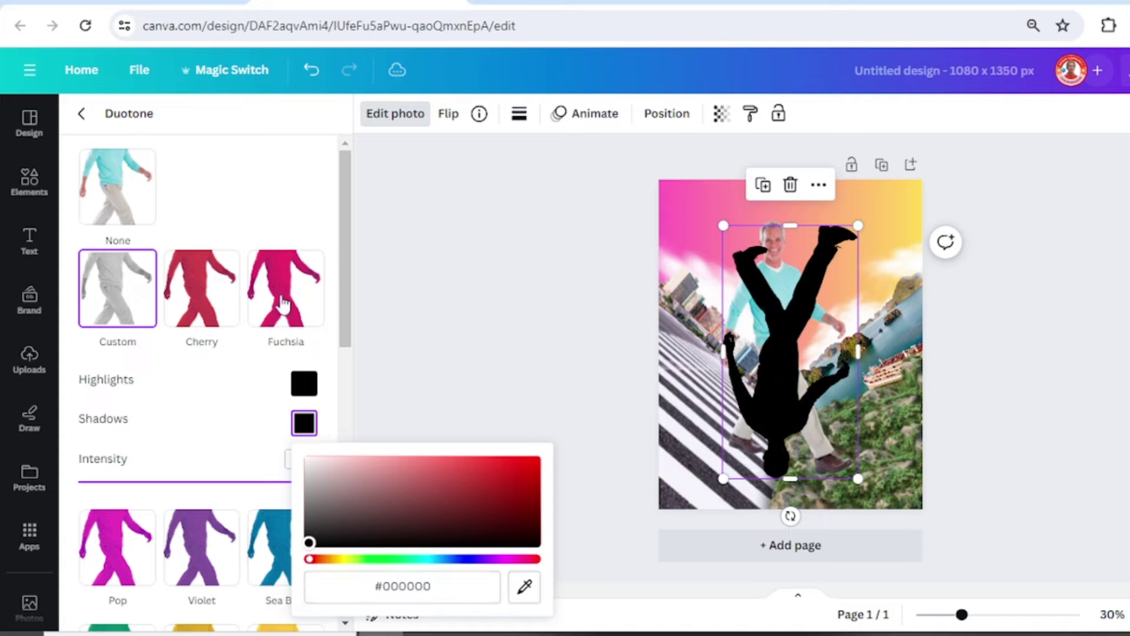
pyautogui.click(82, 113)
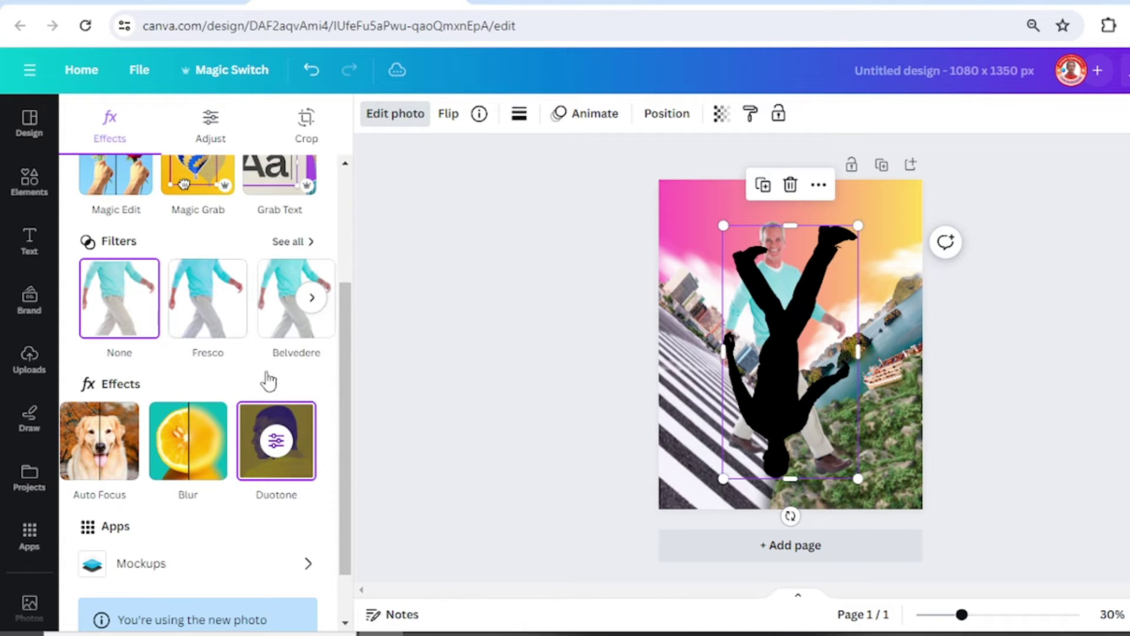
# - Blur the whole image of the black silhouette with an intensity of 40
pyautogui.click(191, 438)
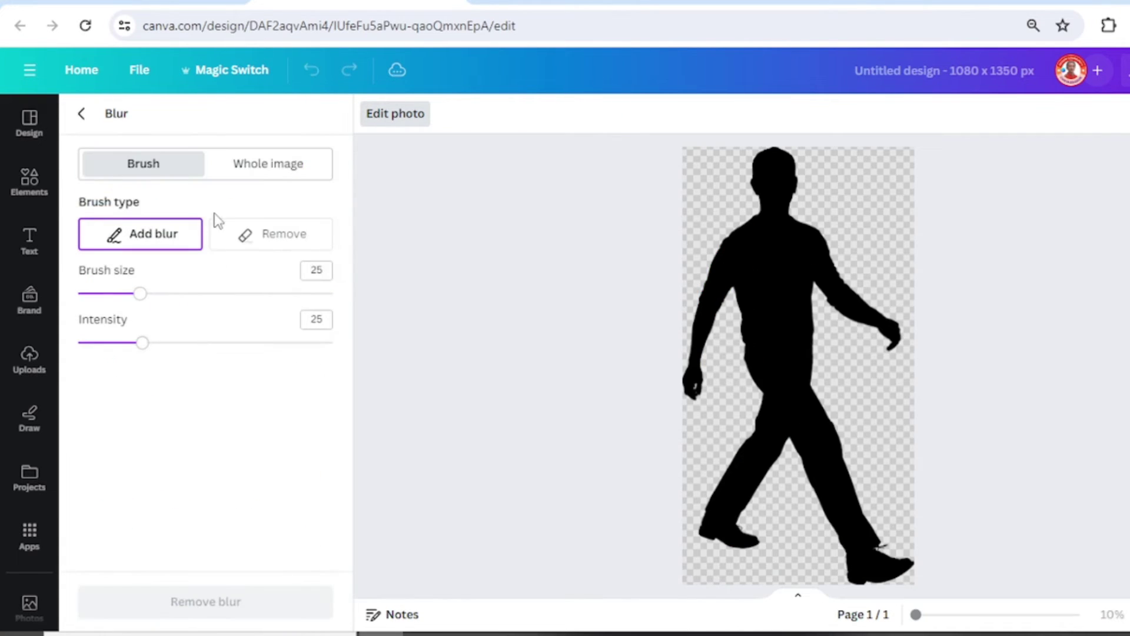
pyautogui.click(258, 171)
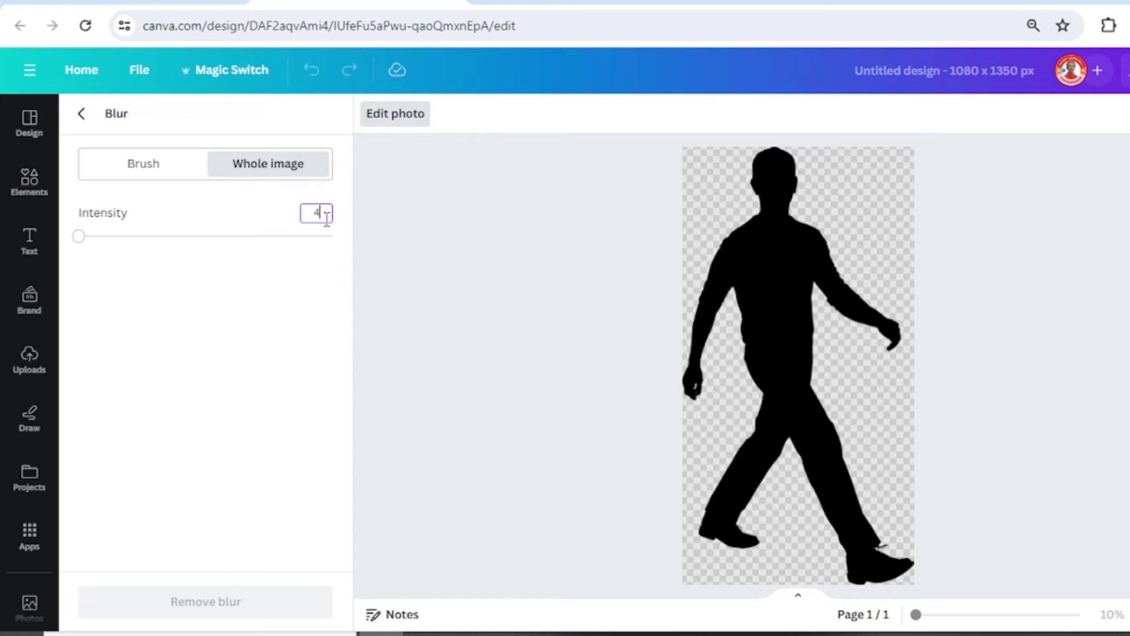
pyautogui.click(327, 219)
pyautogui.write('40')
pyautogui.press('Return')
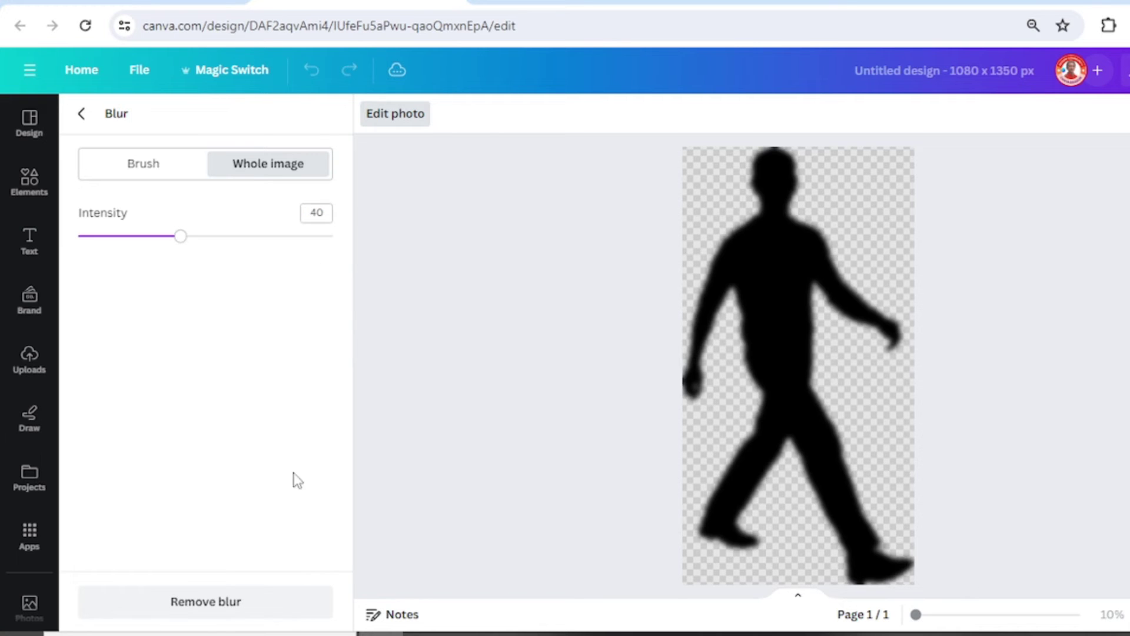
# - Place the blurred silhouette below the businessman's feet, with a duplicate of it shifted towards the crosswalk
pyautogui.click(398, 122)
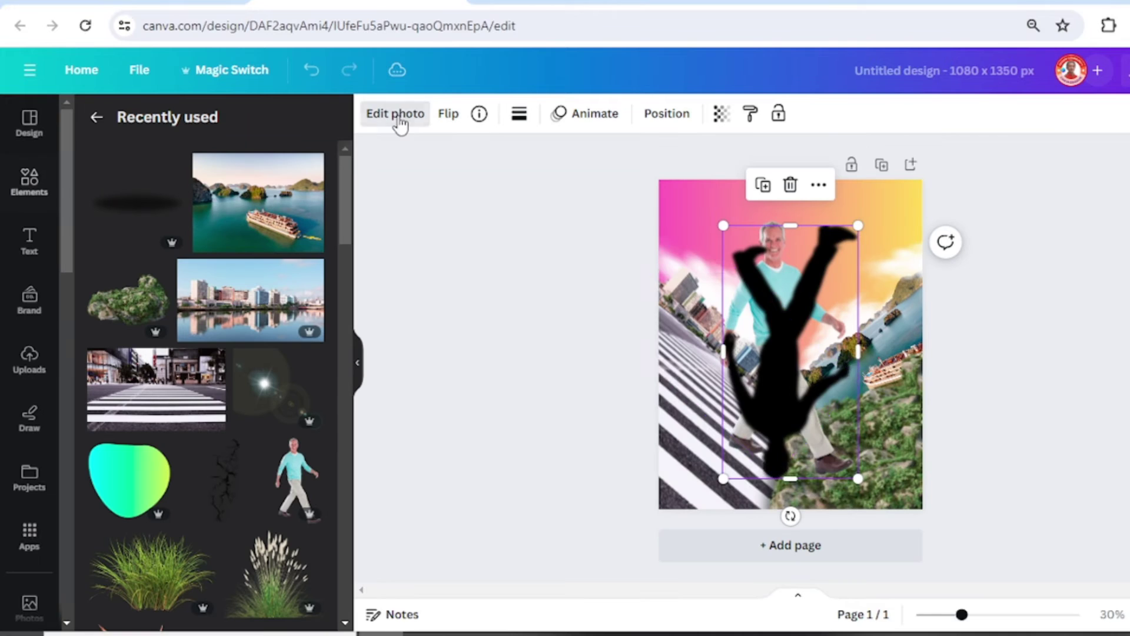
pyautogui.moveTo(795, 298); pyautogui.dragTo(818, 497)
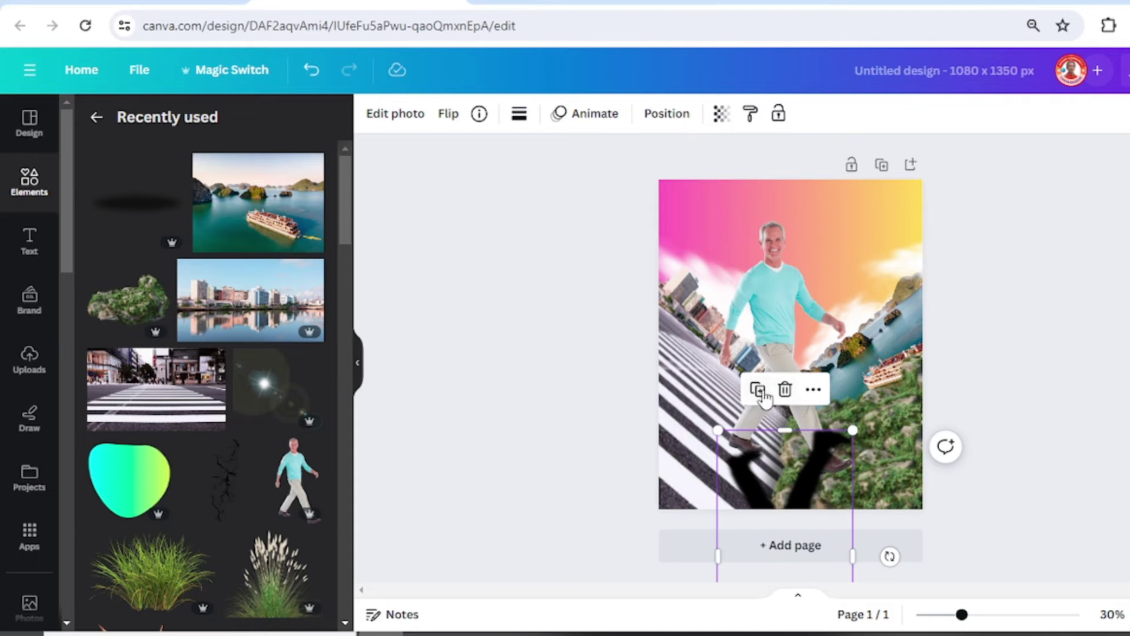
pyautogui.moveTo(812, 449); pyautogui.dragTo(727, 476)
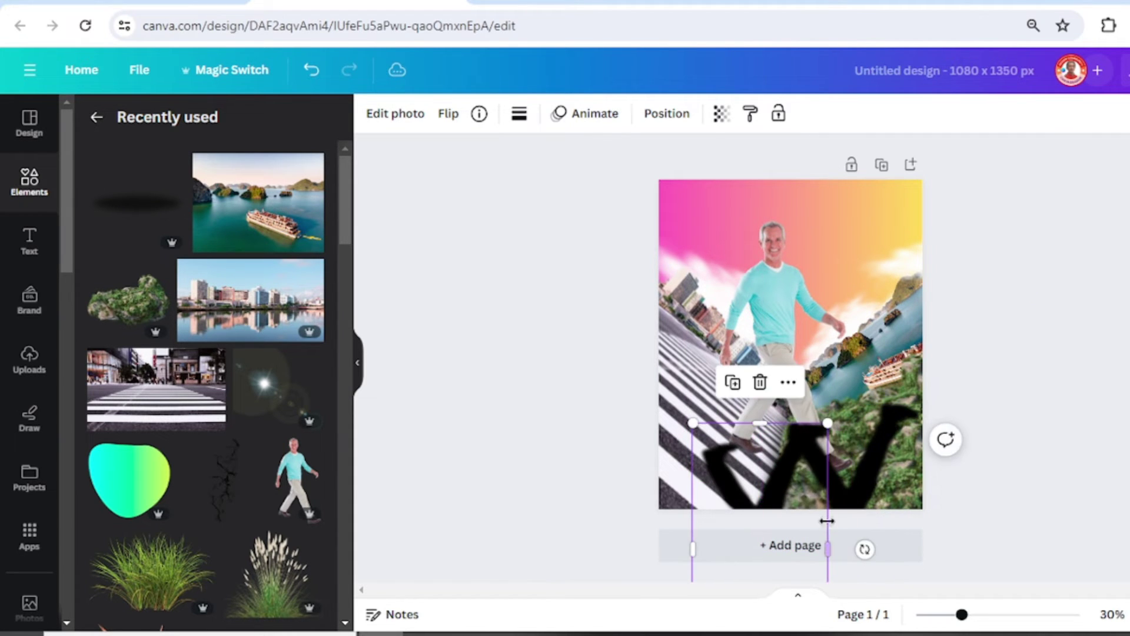
# - Crop and rotate the crosswalk-side silhouette so a single leg shadow starts under the businessman's rear shoe
pyautogui.moveTo(821, 527); pyautogui.dragTo(772, 594)
pyautogui.moveTo(764, 482); pyautogui.dragTo(730, 471)
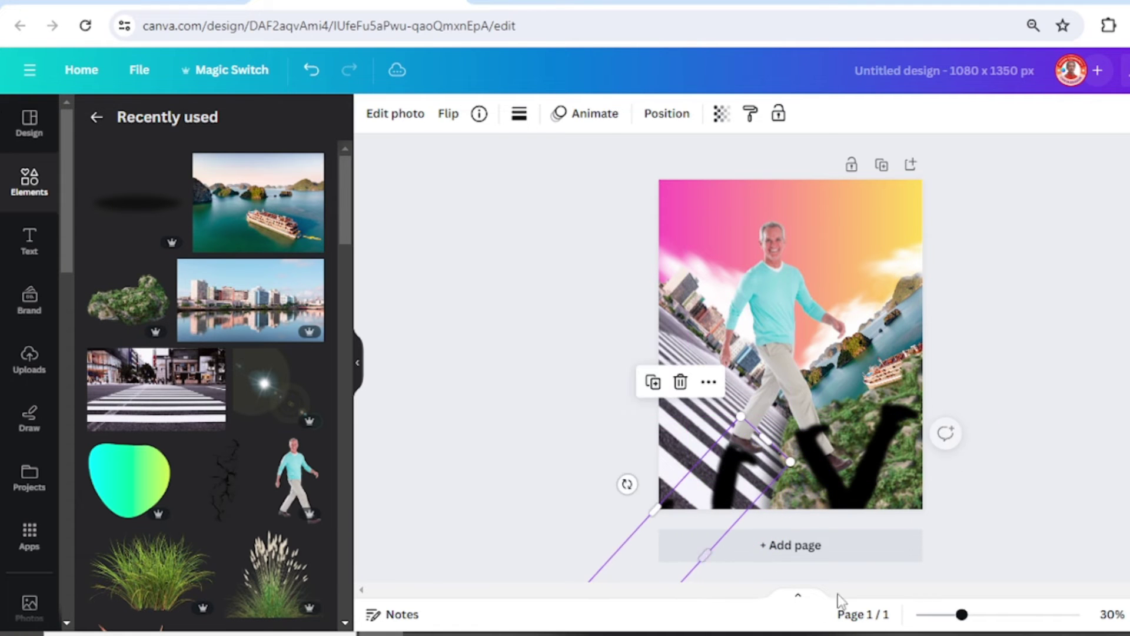
pyautogui.scroll(5, 730, 471)
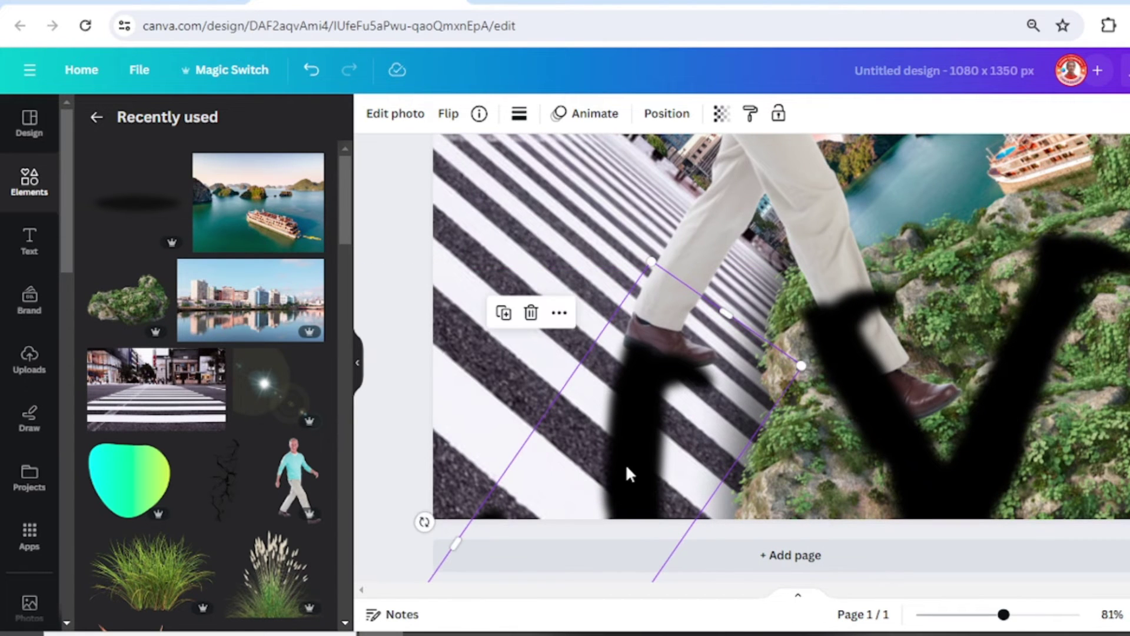
pyautogui.moveTo(455, 543); pyautogui.dragTo(474, 556)
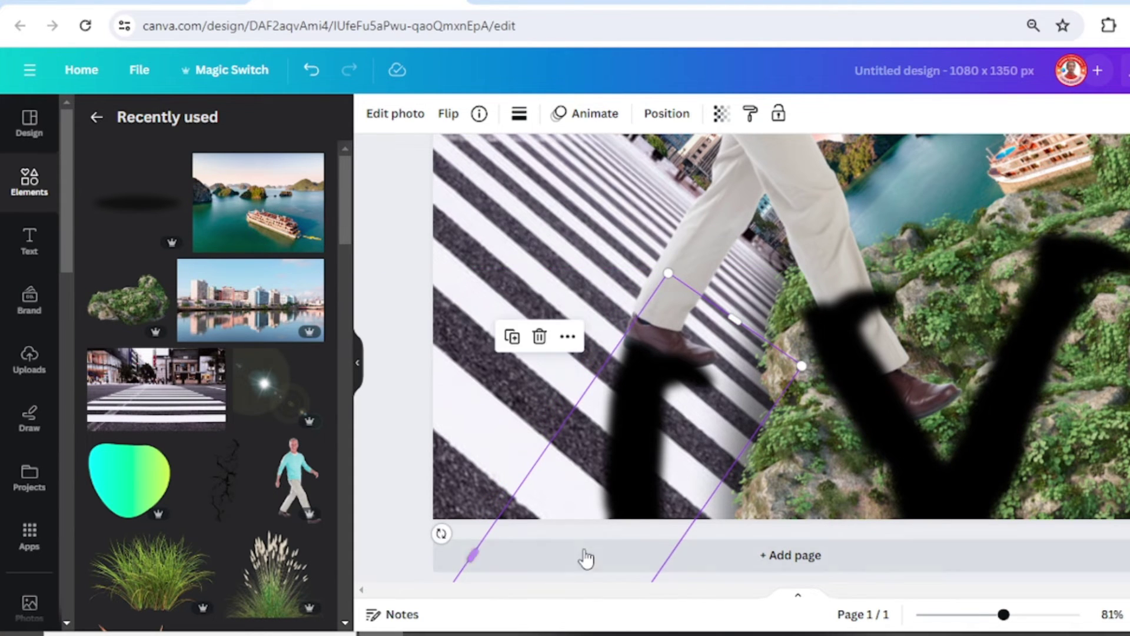
# - Crop and rotate the other silhouette, aligning its leg shadow directly under the businessman's front shoe on the rocks
pyautogui.scroll(-3, 586, 558)
pyautogui.scroll(-5, 571, 536)
pyautogui.moveTo(813, 407); pyautogui.dragTo(790, 510)
pyautogui.moveTo(926, 504); pyautogui.dragTo(954, 487)
pyautogui.moveTo(814, 369); pyautogui.dragTo(848, 362)
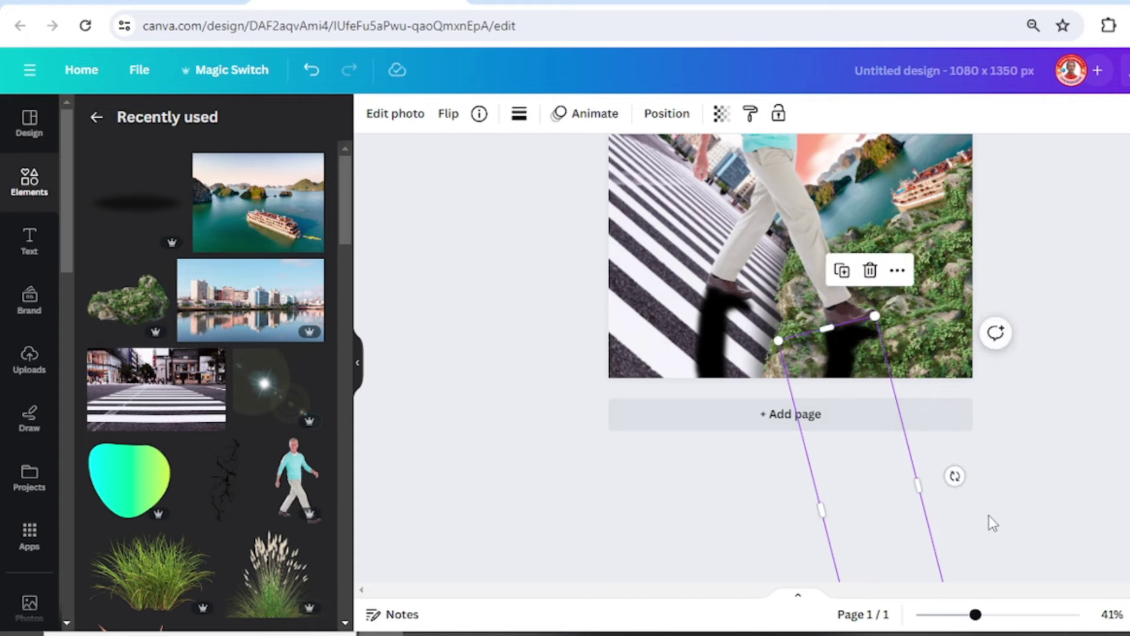
pyautogui.click(998, 616)
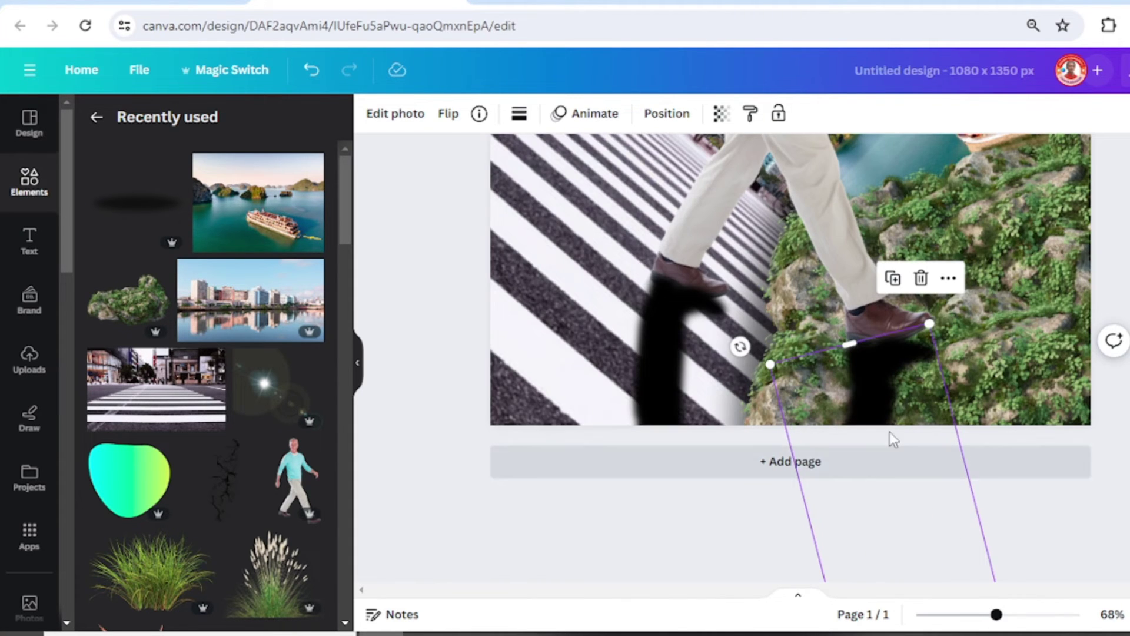
pyautogui.moveTo(905, 390); pyautogui.dragTo(900, 373)
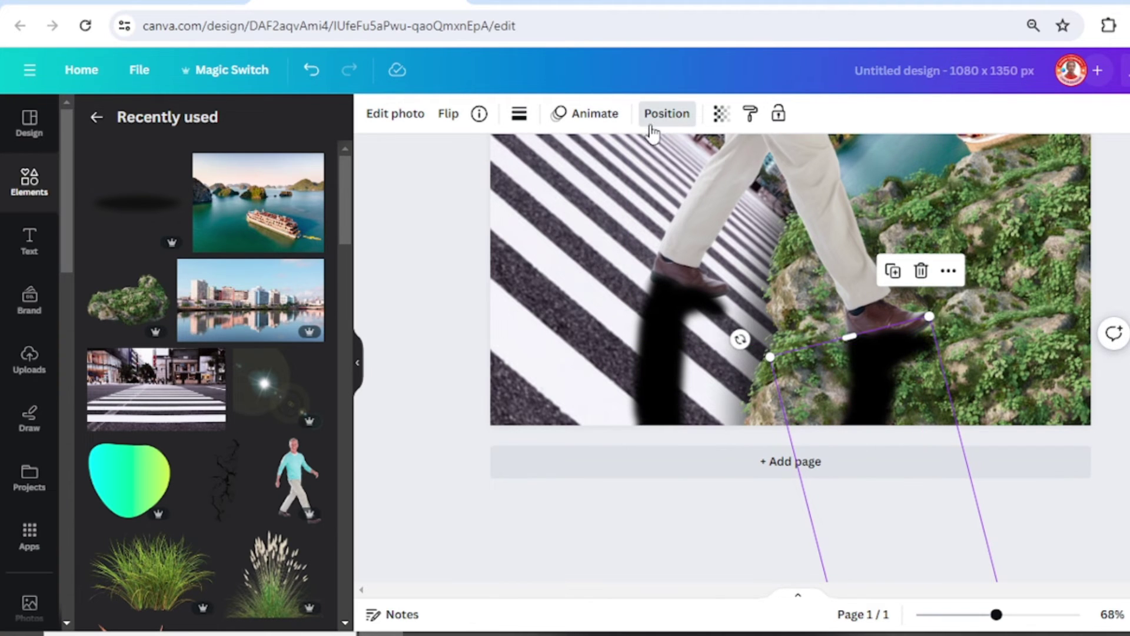
# - Move the businessman's layer to the top of the layer order, above both leg shadows
pyautogui.click(666, 115)
pyautogui.click(259, 310)
pyautogui.moveTo(258, 310); pyautogui.dragTo(243, 224)
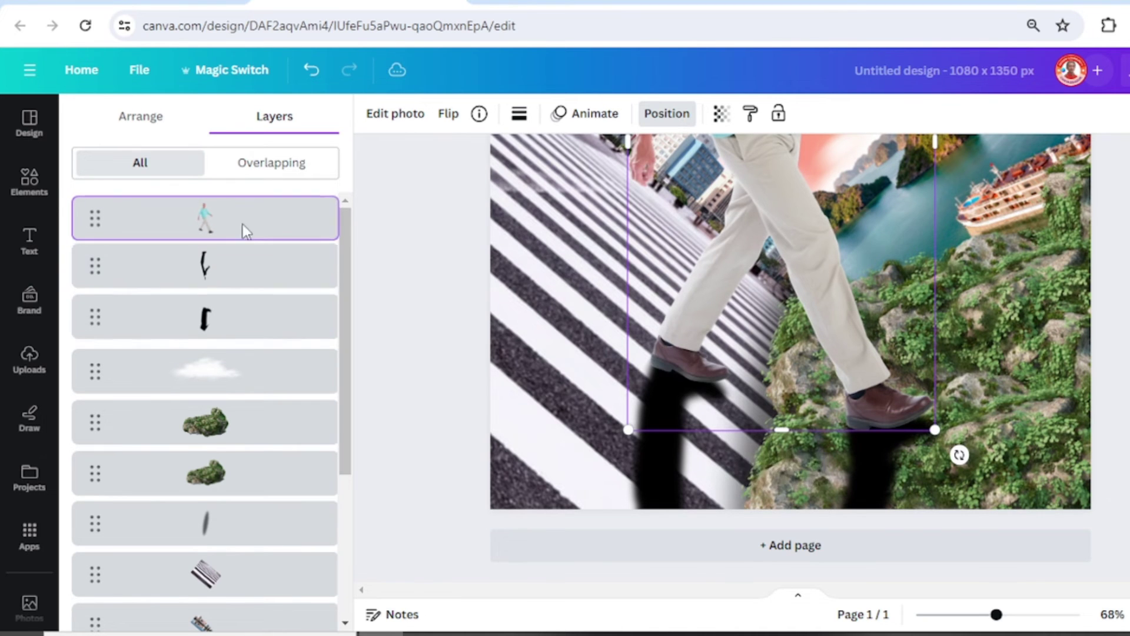
pyautogui.scroll(-1, 524, 384)
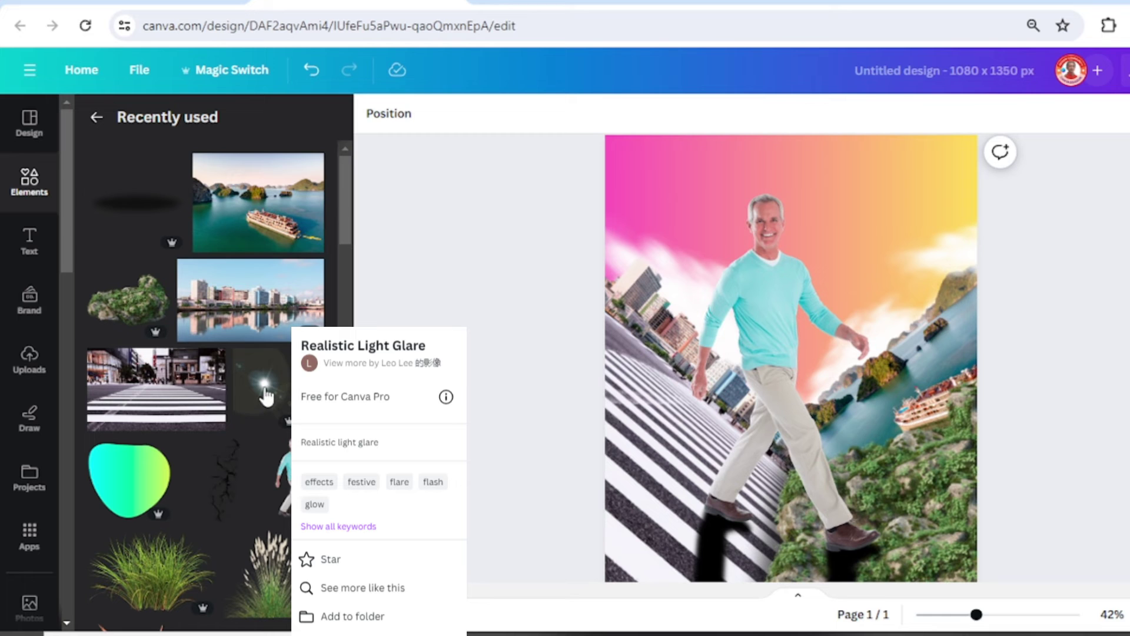
# - Insert the recently used "Realistic Light Glare" graphic and place its bright spot between the businessman's legs
pyautogui.click(266, 396)
pyautogui.moveTo(745, 348); pyautogui.dragTo(777, 452)
pyautogui.scroll(-2, 963, 494)
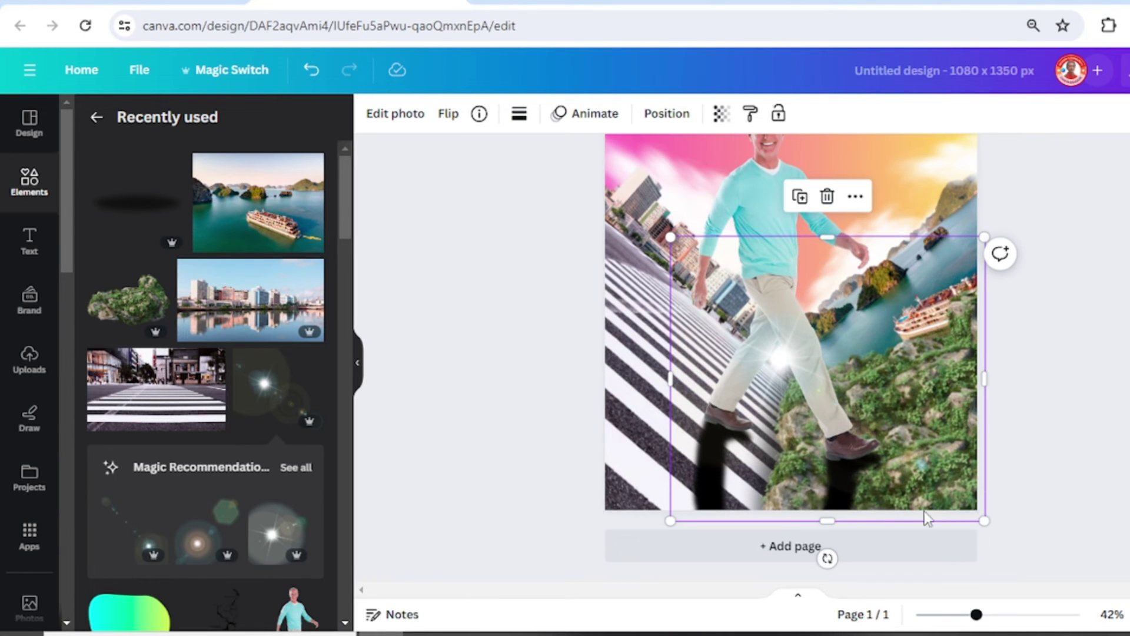
# - Insert the "Wall Crack Illustration" graphic, shrink it and place it over the crosswalk at the page's lower left edge
pyautogui.scroll(-2, 190, 439)
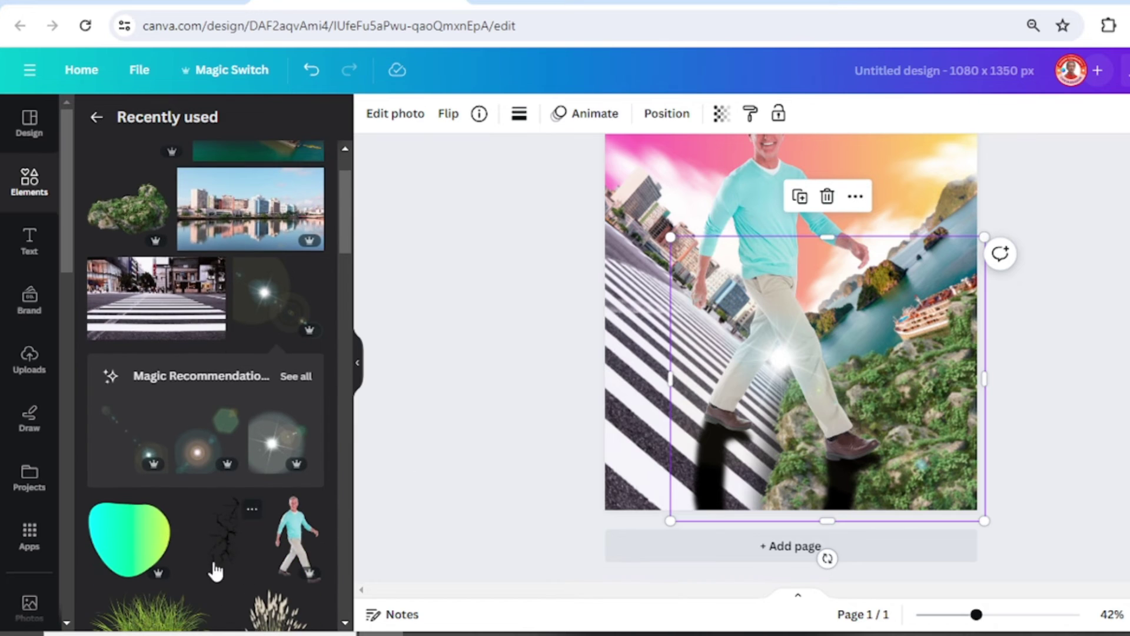
pyautogui.click(251, 511)
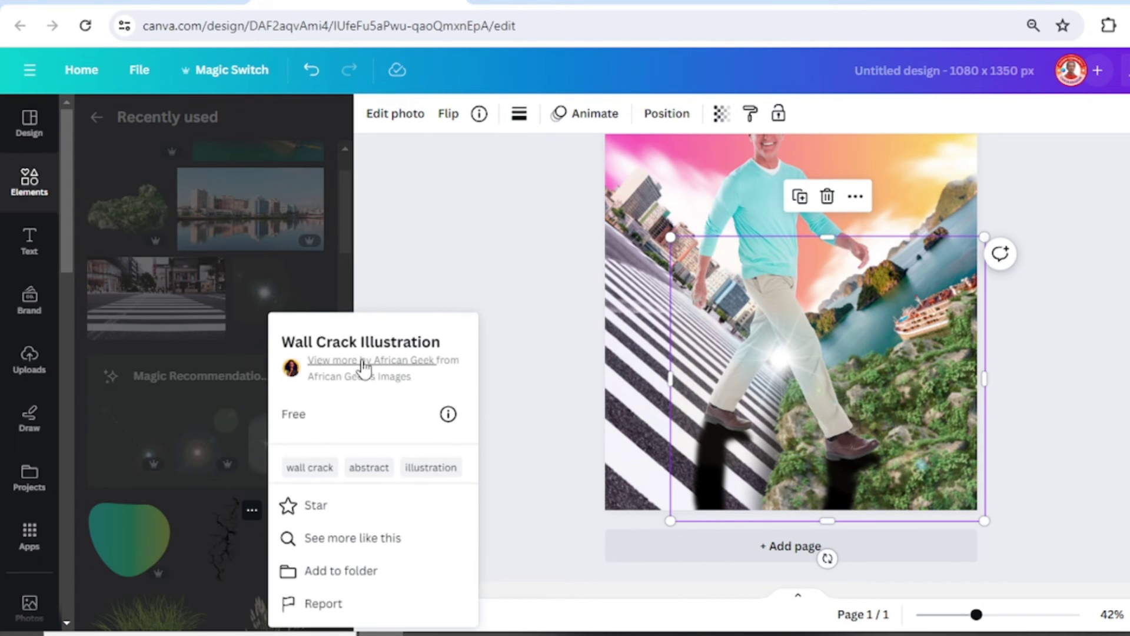
pyautogui.click(217, 539)
pyautogui.click(217, 540)
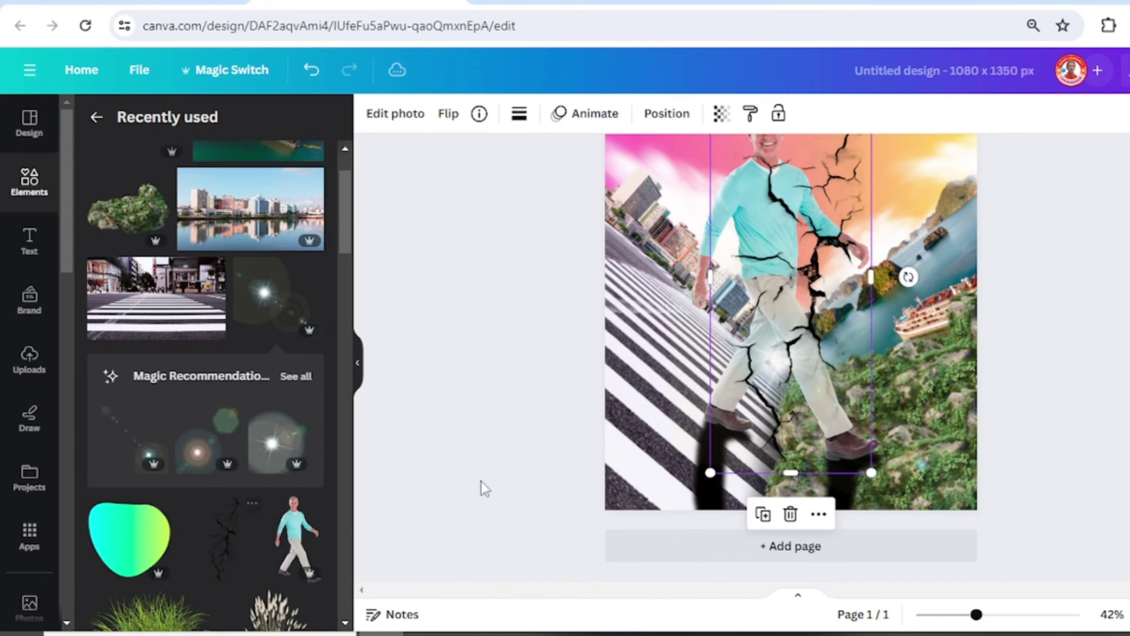
pyautogui.moveTo(776, 350); pyautogui.dragTo(627, 434)
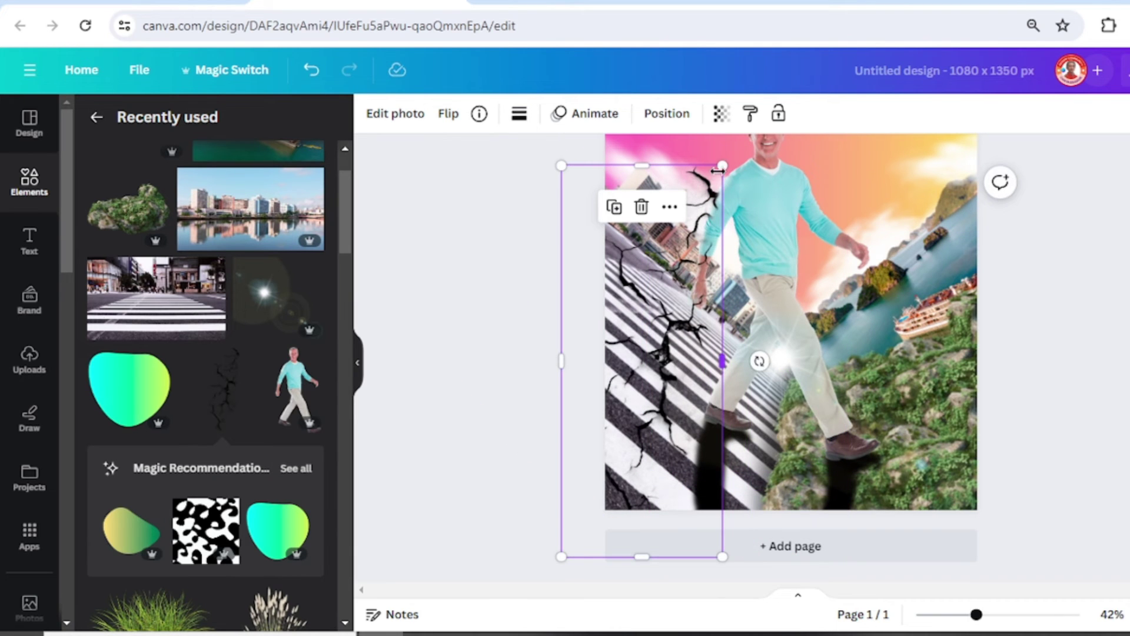
pyautogui.moveTo(718, 170); pyautogui.dragTo(658, 331)
pyautogui.moveTo(622, 379); pyautogui.dragTo(640, 351)
# - Insert the "Ornamental Grass" graphic and size it to fill the page's lower right corner beside the front shoe
pyautogui.scroll(-2, 247, 524)
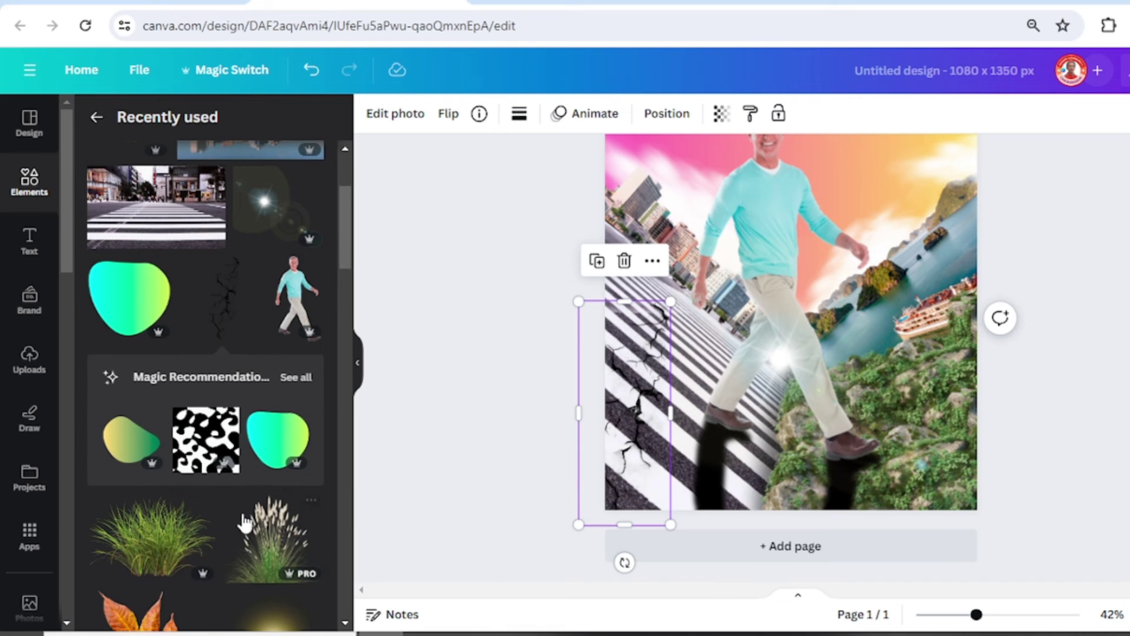
pyautogui.click(311, 510)
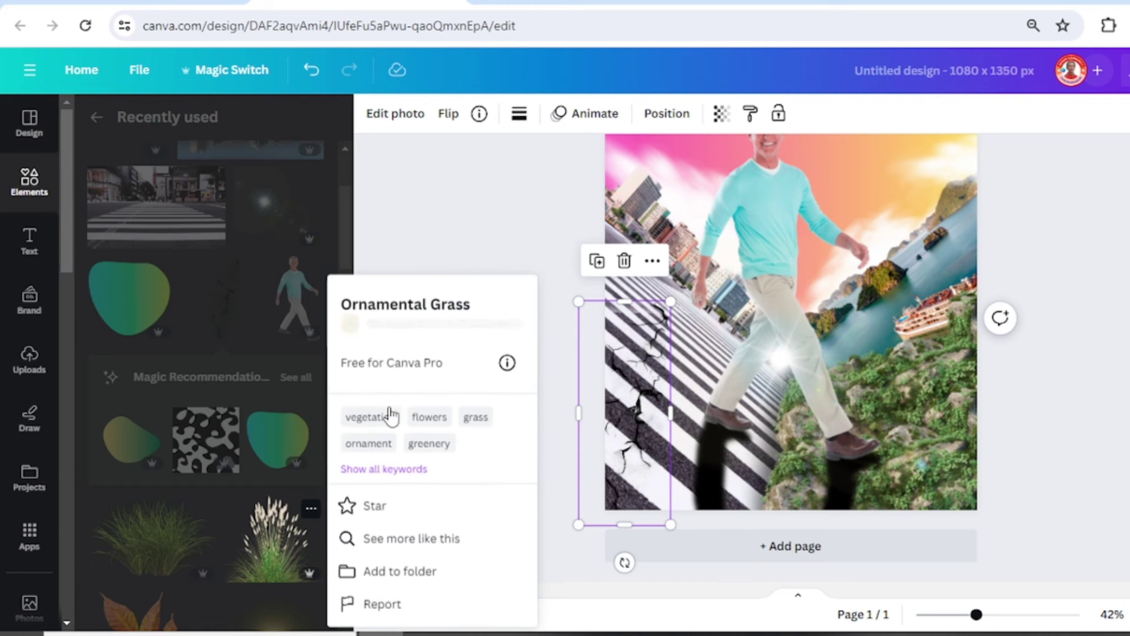
pyautogui.click(272, 539)
pyautogui.moveTo(634, 236); pyautogui.dragTo(863, 341)
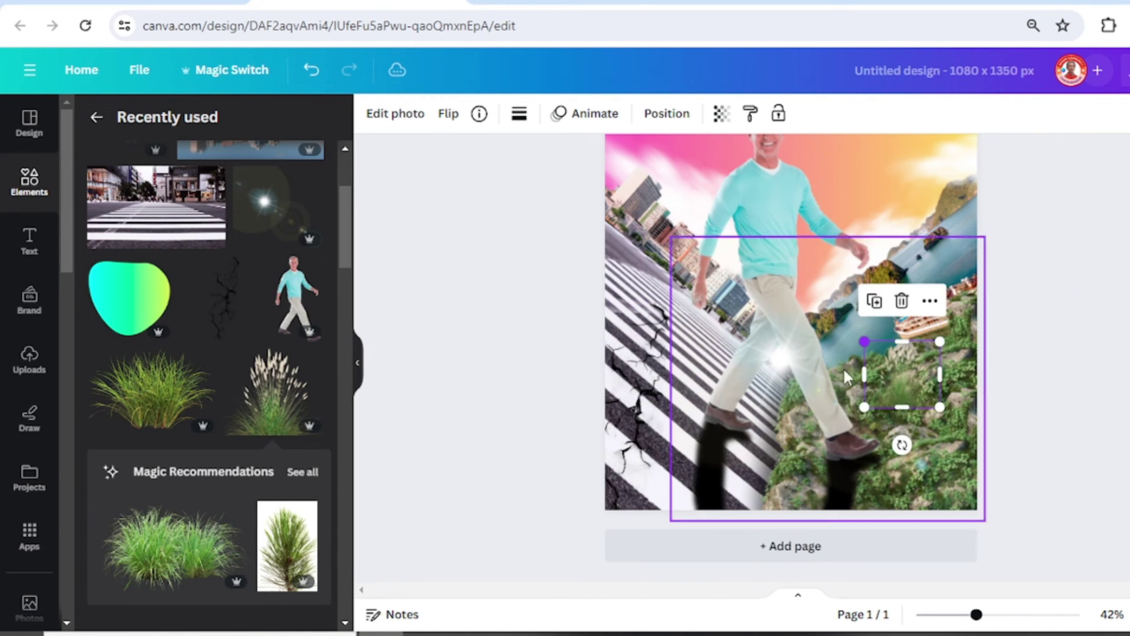
pyautogui.moveTo(901, 380); pyautogui.dragTo(898, 492)
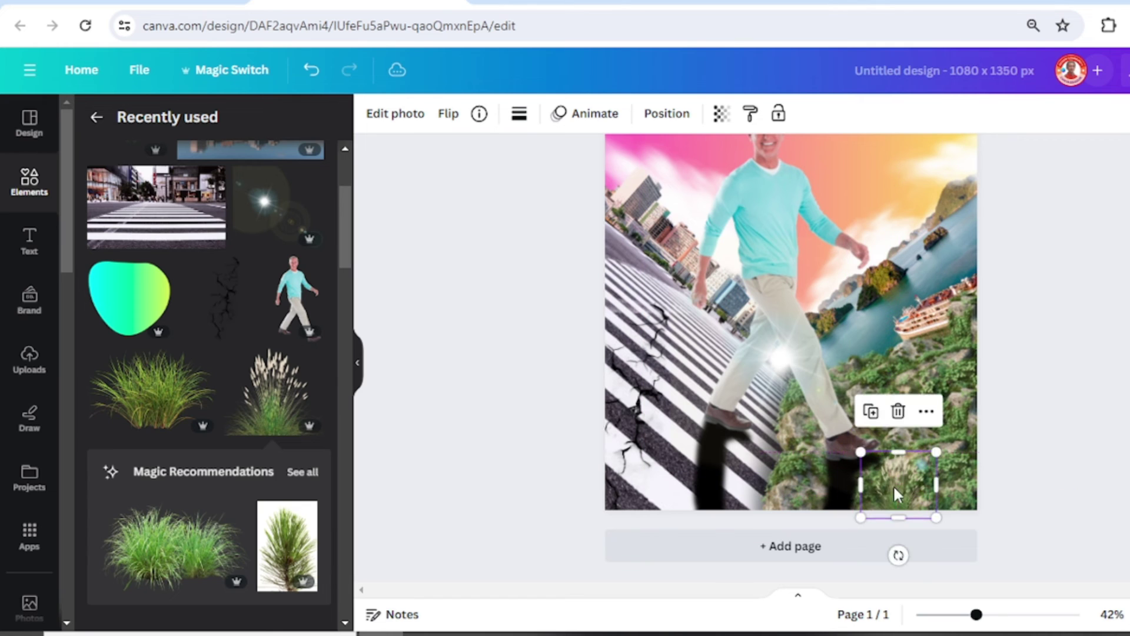
pyautogui.moveTo(937, 451); pyautogui.dragTo(982, 413)
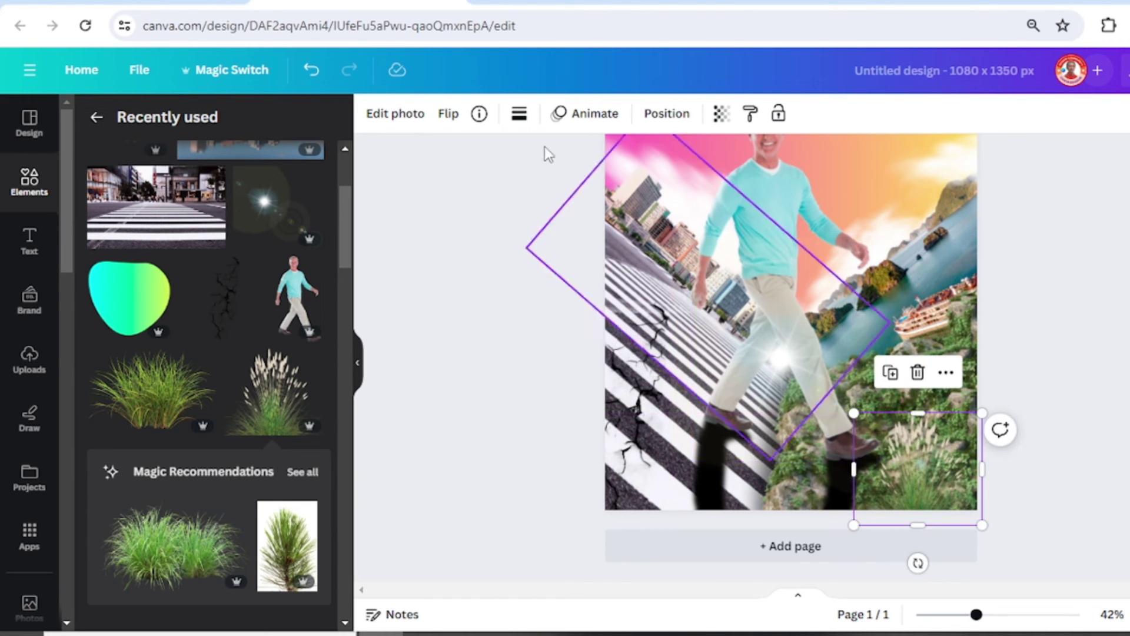
# - Blur the whole image of the ornamental grass with an intensity of 30
pyautogui.click(396, 114)
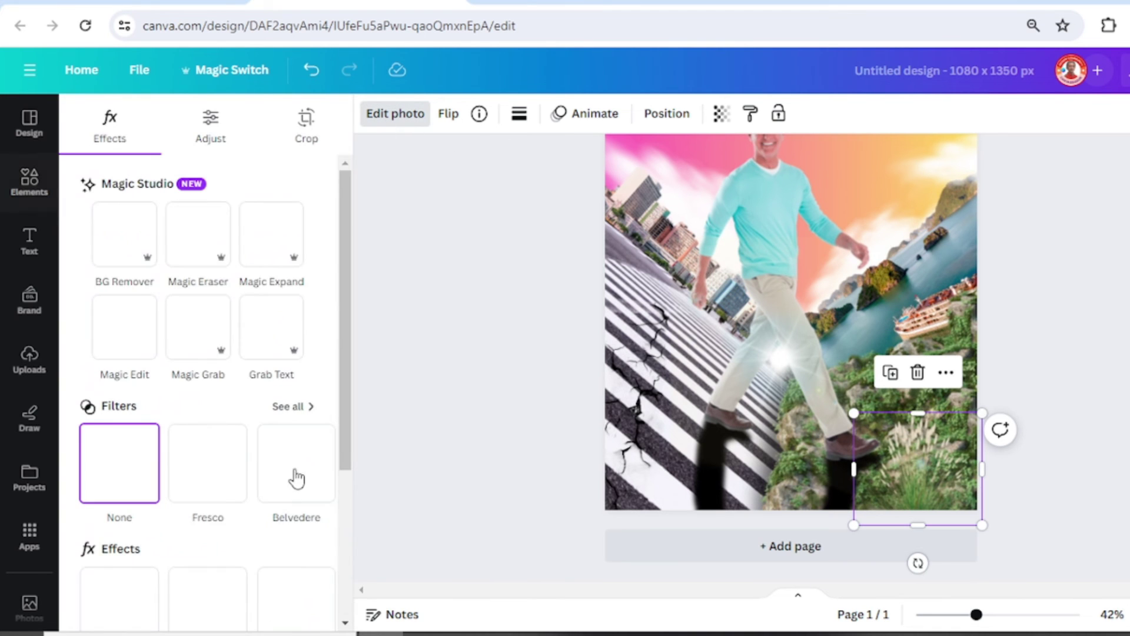
pyautogui.scroll(-3, 295, 519)
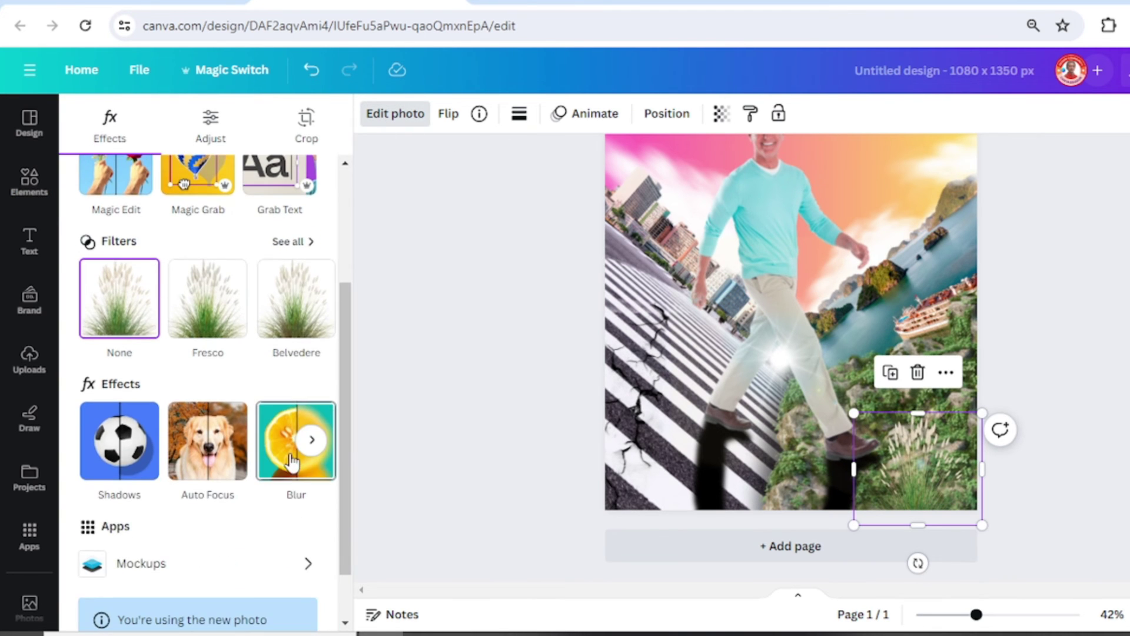
pyautogui.click(293, 459)
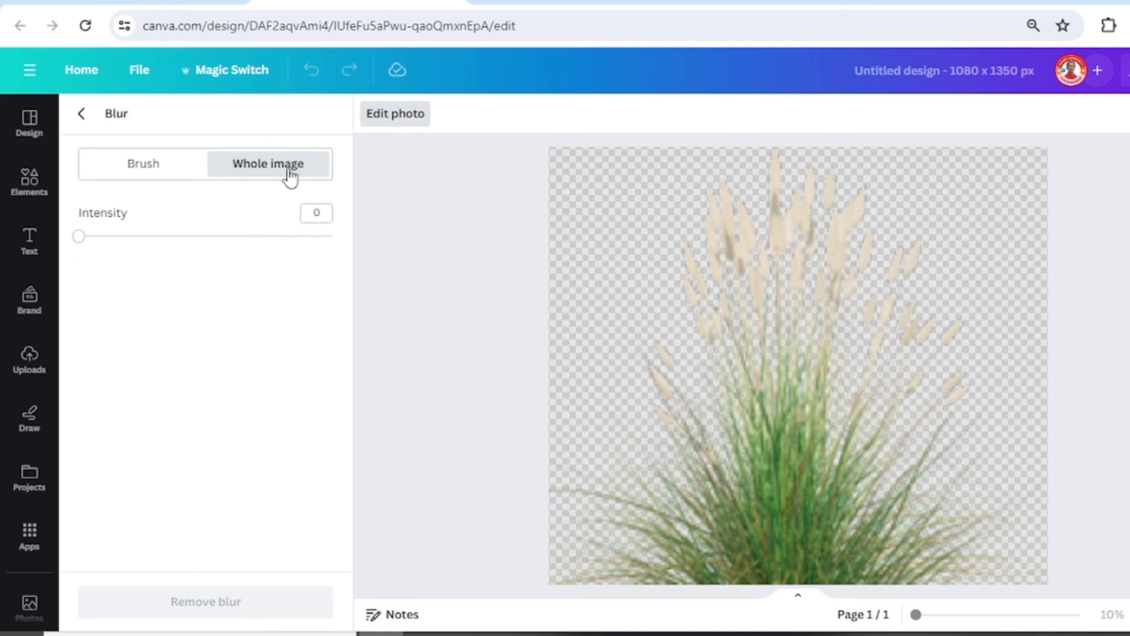
pyautogui.click(330, 211)
pyautogui.write('30')
pyautogui.press('Return')
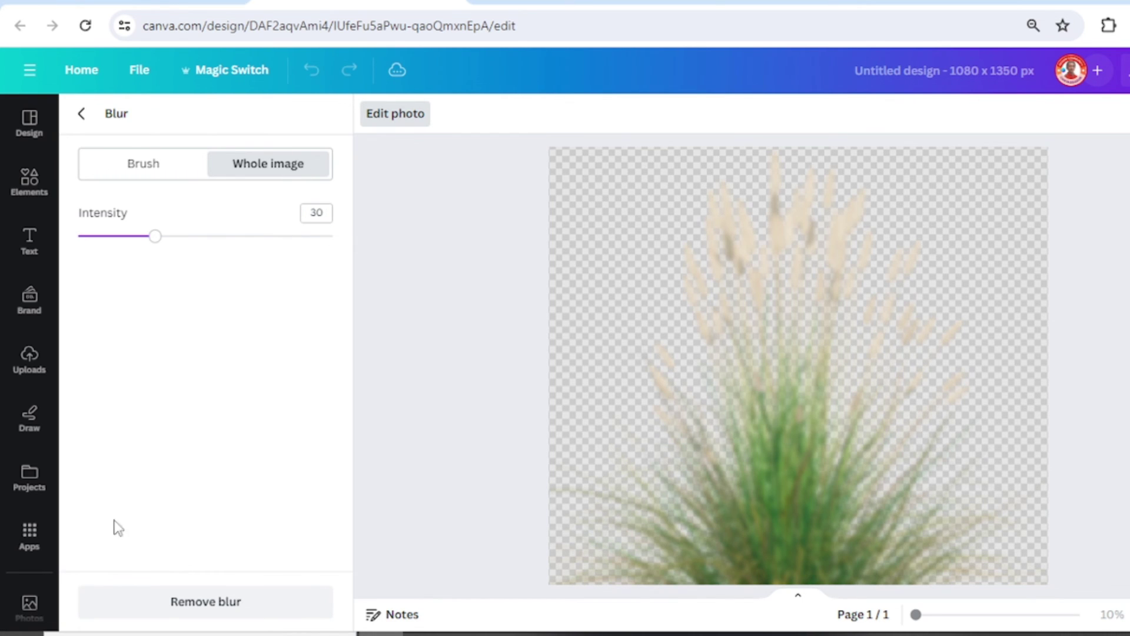
pyautogui.click(394, 114)
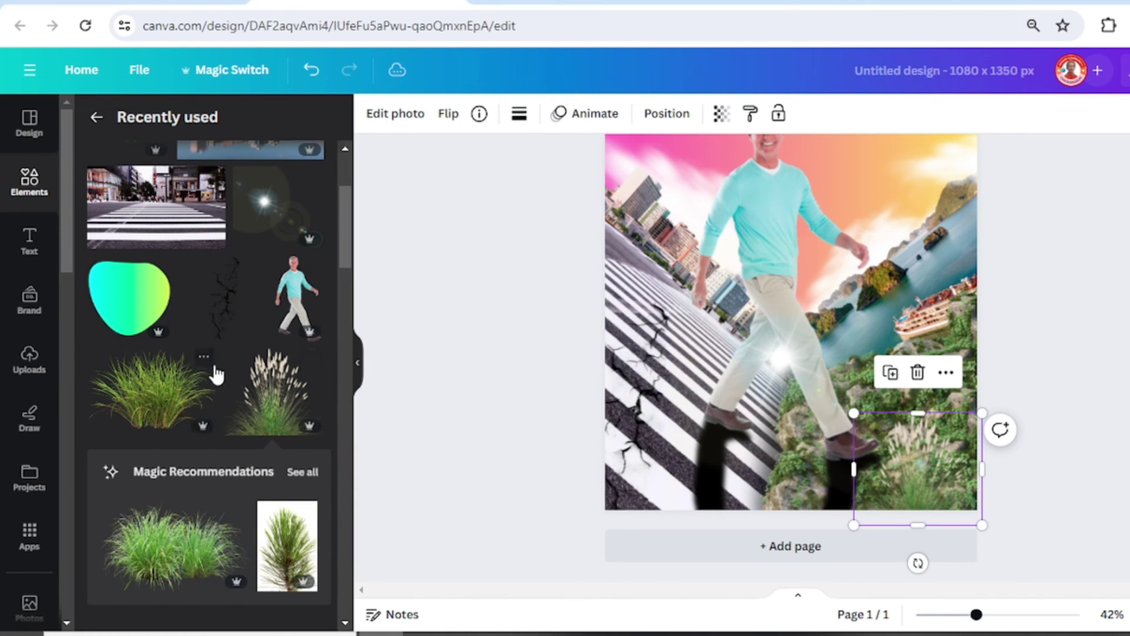
# - Insert the "Grass with red and white flowers in the field" graphic, shrunk at the page's bottom edge between the leg shadows
pyautogui.click(204, 361)
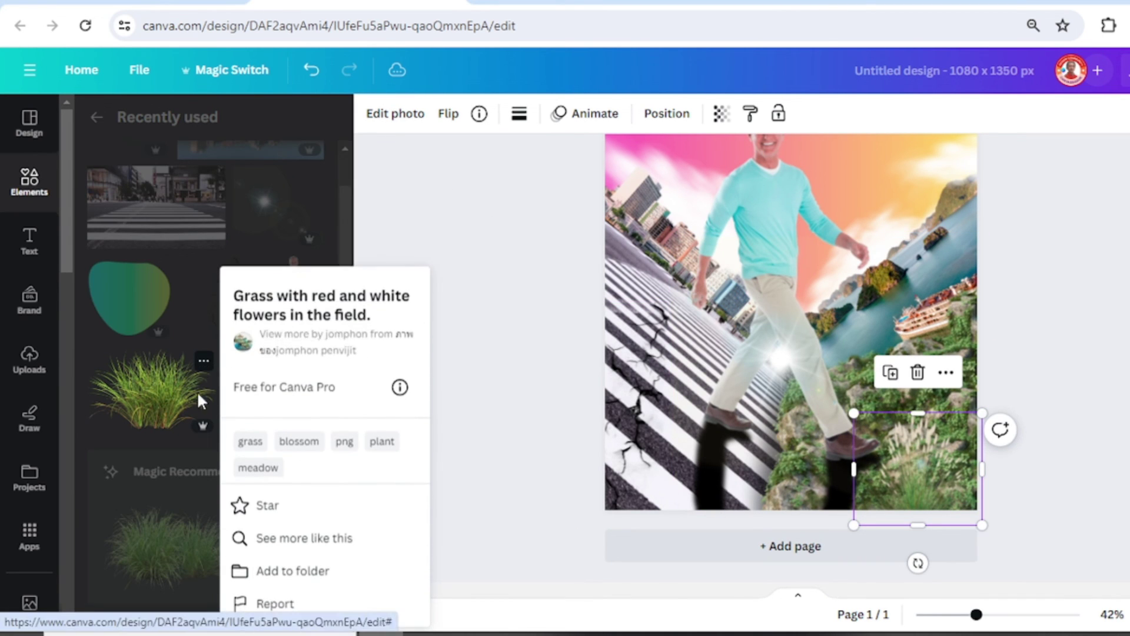
pyautogui.click(166, 414)
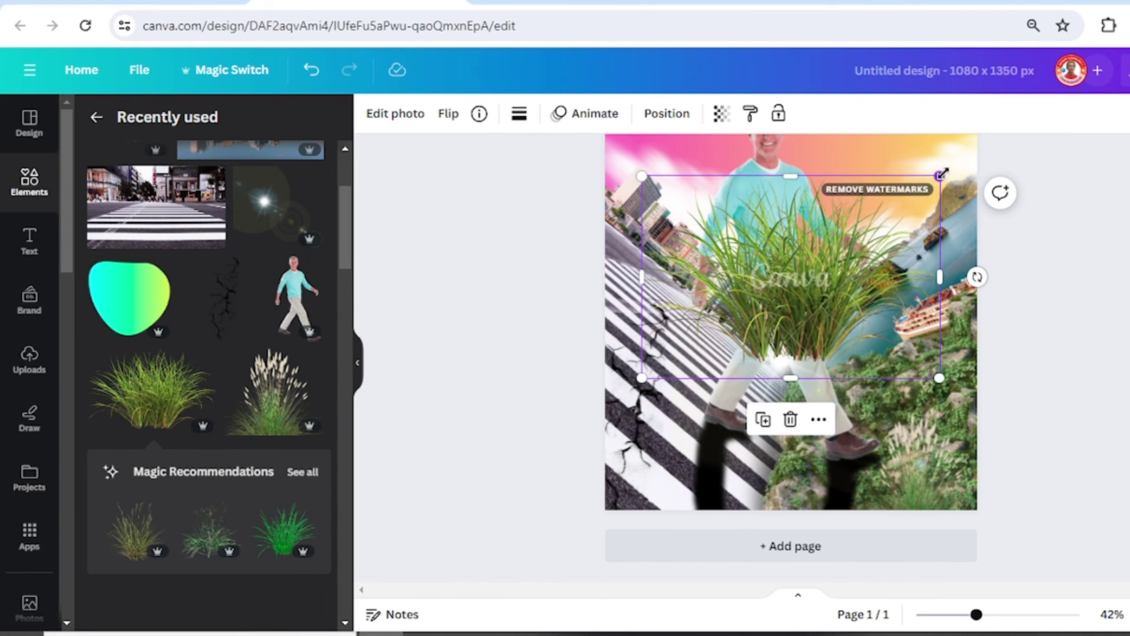
pyautogui.moveTo(942, 175); pyautogui.dragTo(725, 321)
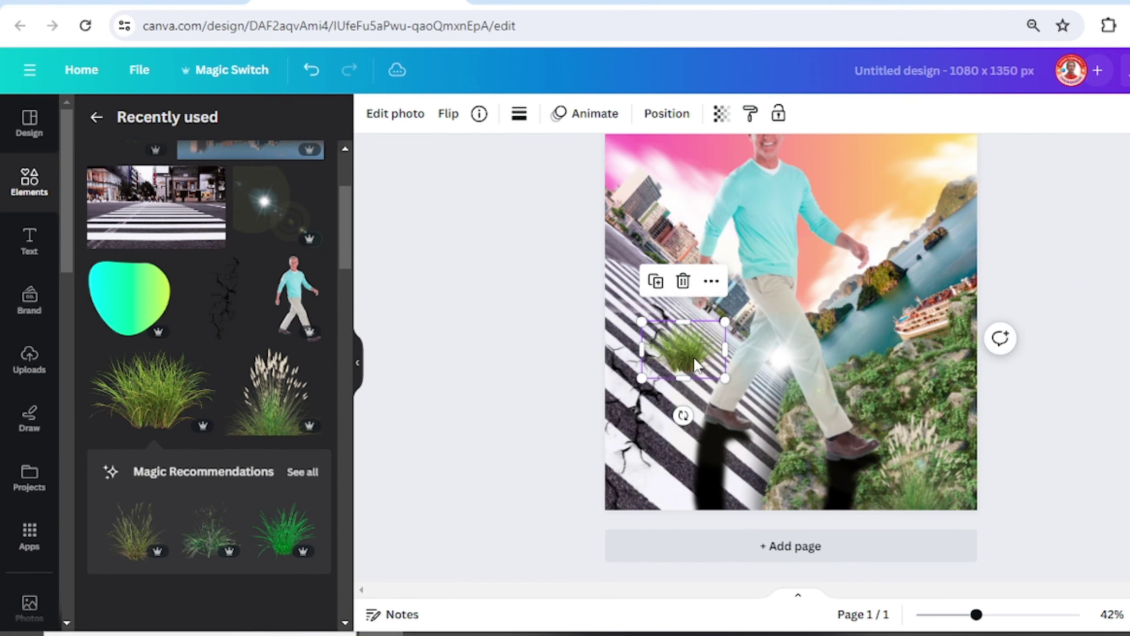
pyautogui.moveTo(696, 365); pyautogui.dragTo(798, 509)
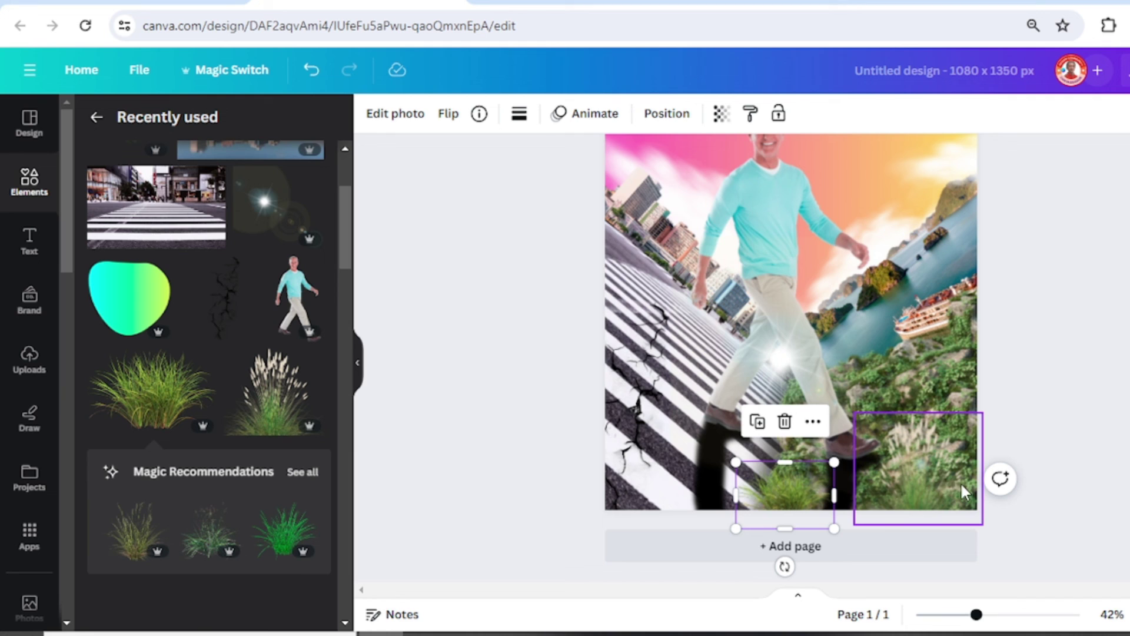
# - Copy the ornamental grass's style onto the smaller grass tuft between the leg shadows
pyautogui.click(931, 473)
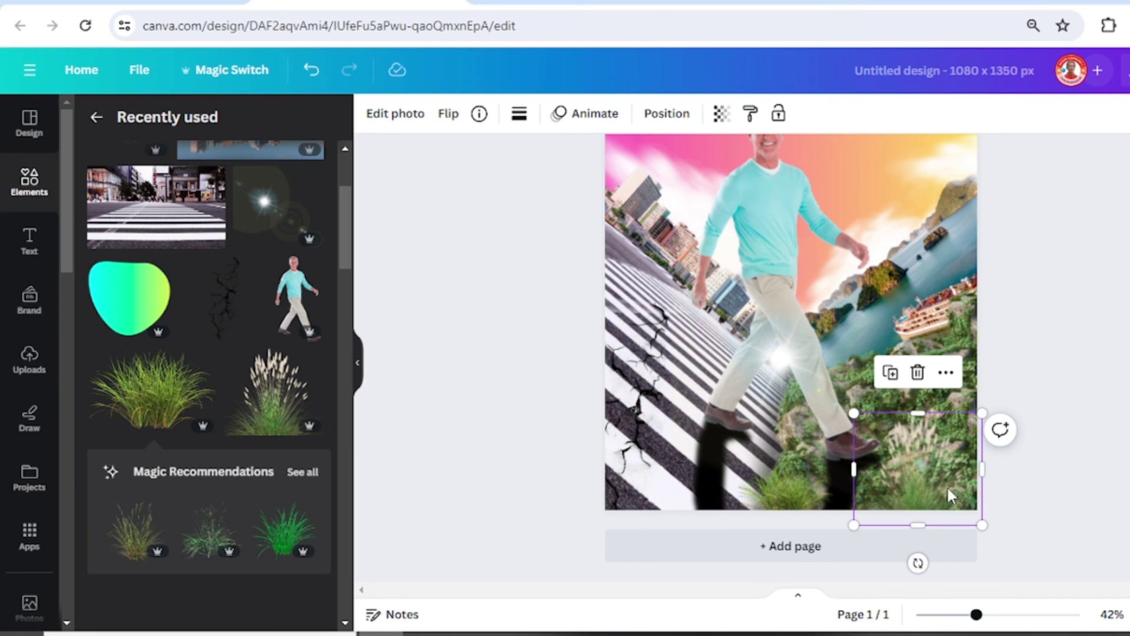
pyautogui.click(751, 115)
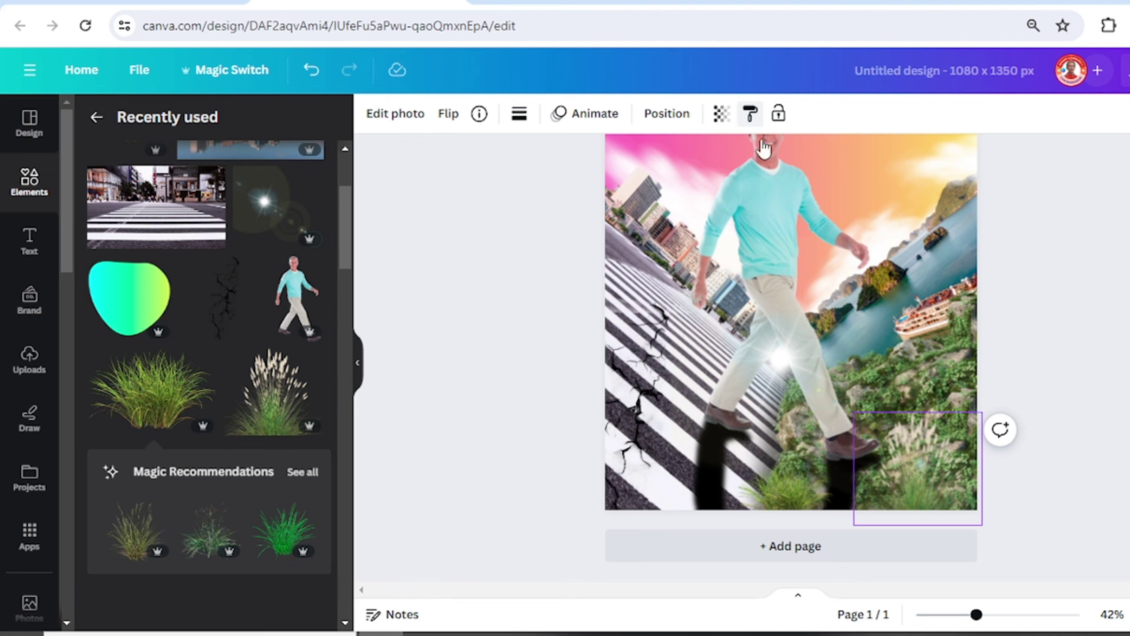
pyautogui.click(788, 499)
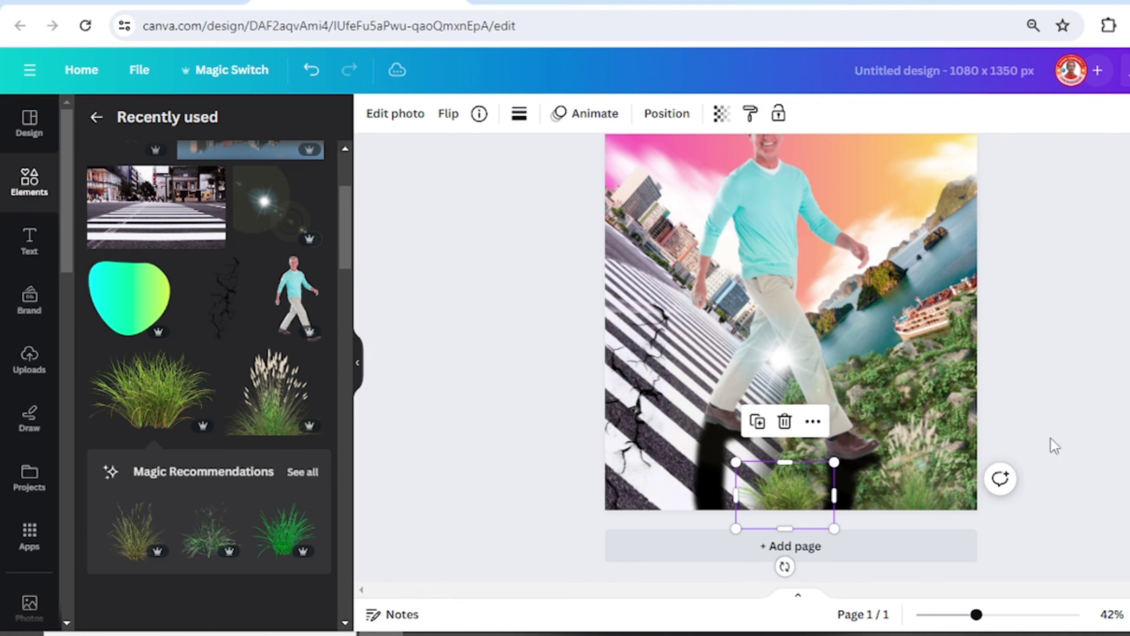
# - Open the design's layer order and select the businessman's layer
pyautogui.click(666, 113)
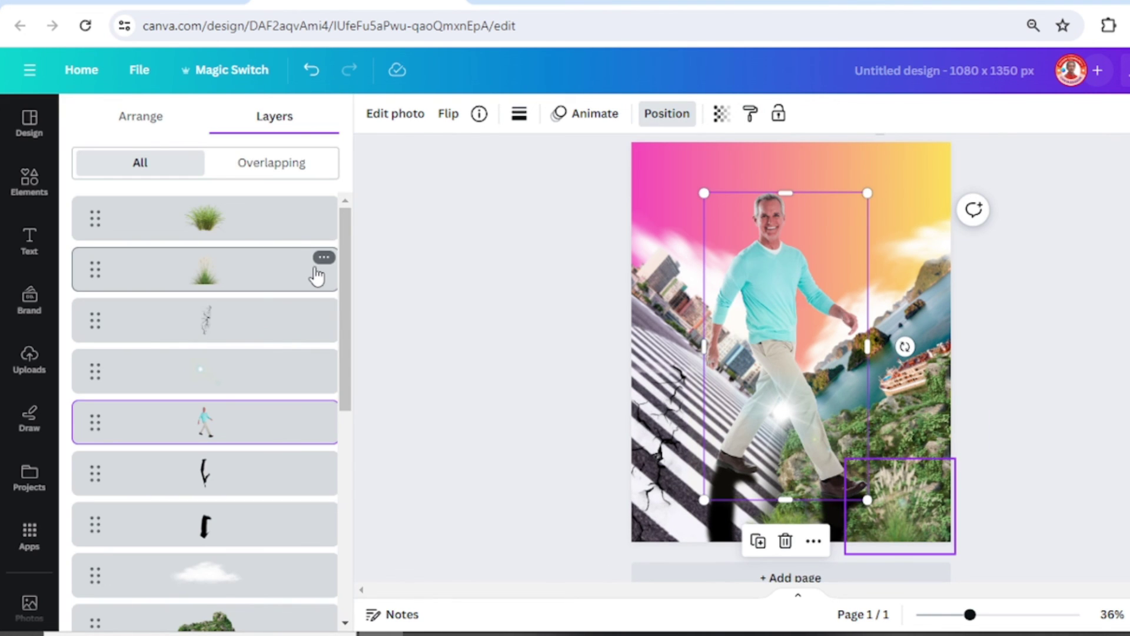